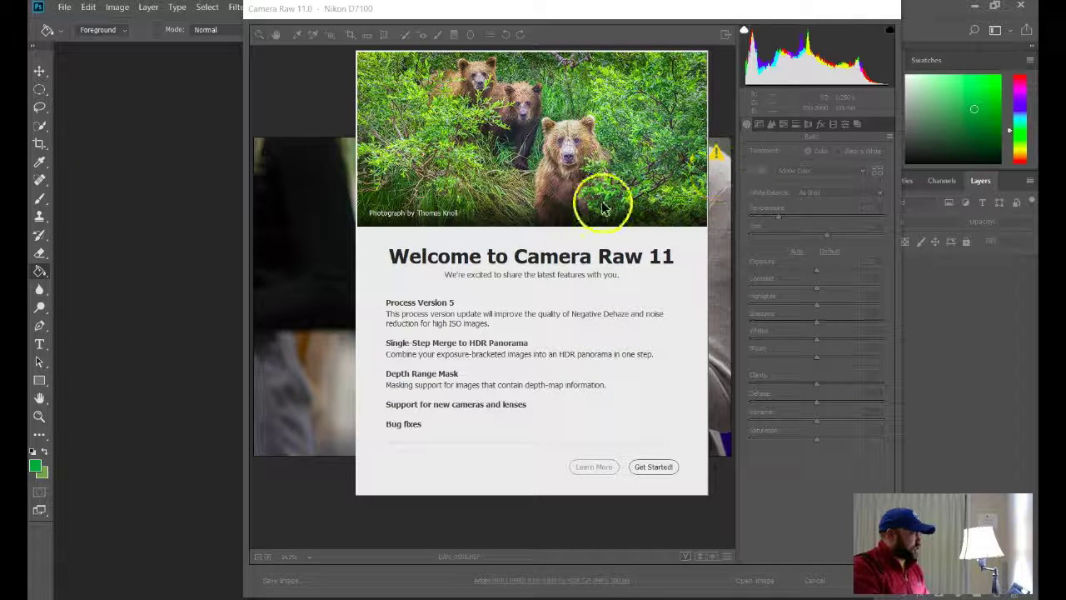
Open DAN_0565.NEF from Camera Raw into Photoshop with no adjustments
click(653, 466)
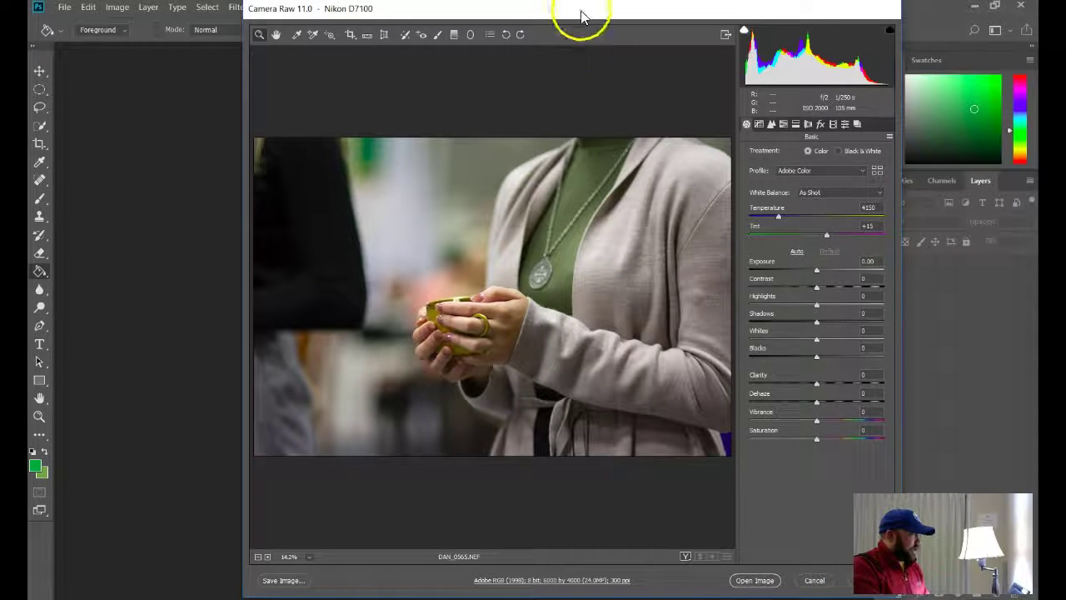
drag(581, 15, 467, 18)
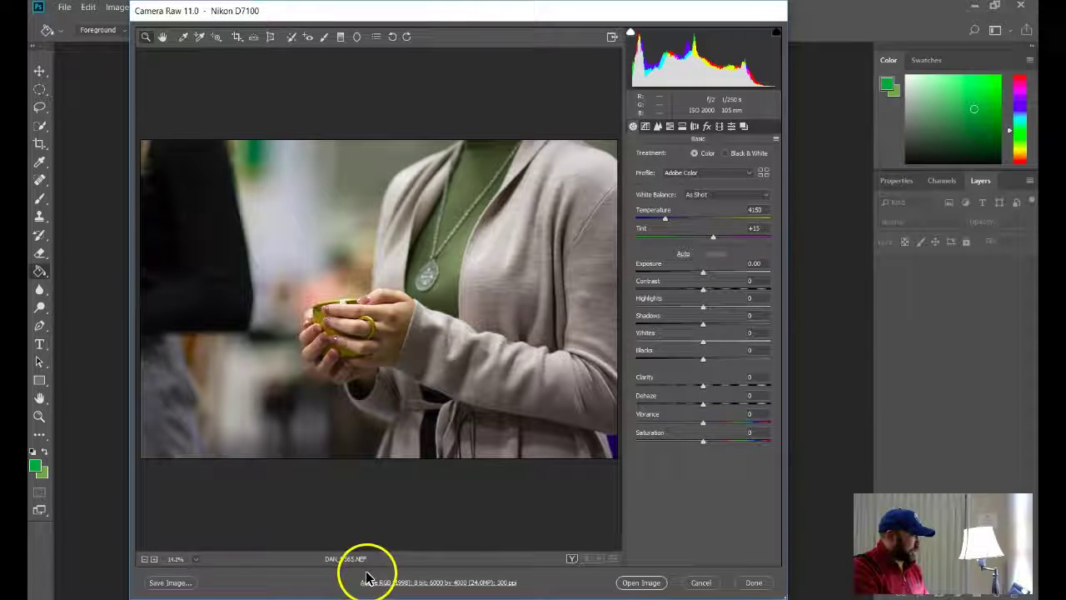
click(654, 583)
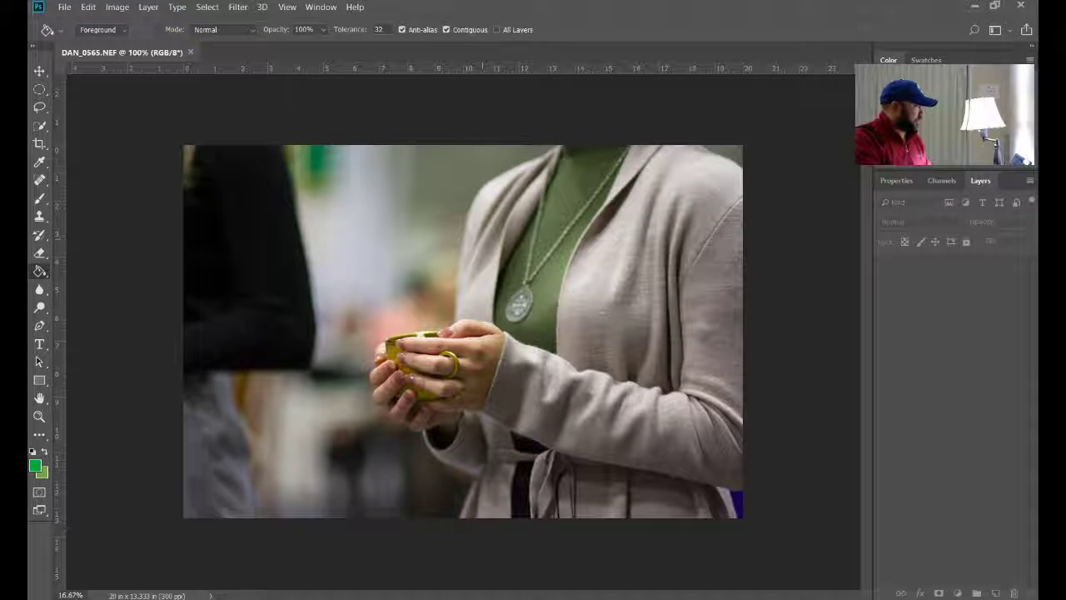
Unlock the Background into Layer 0 and duplicate it as Layer 0 copy
click(39, 71)
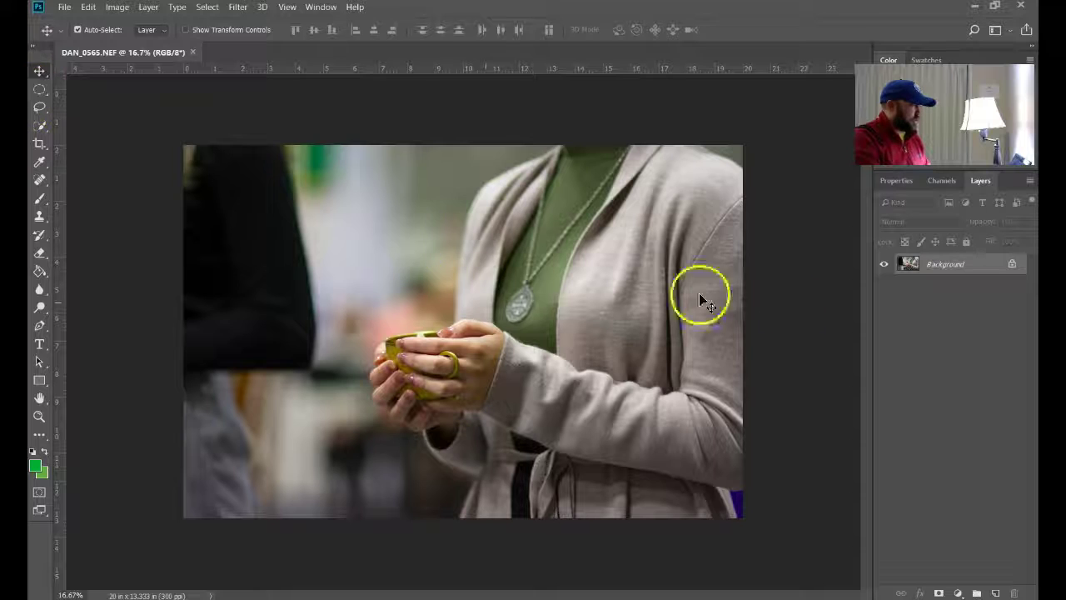
click(1013, 269)
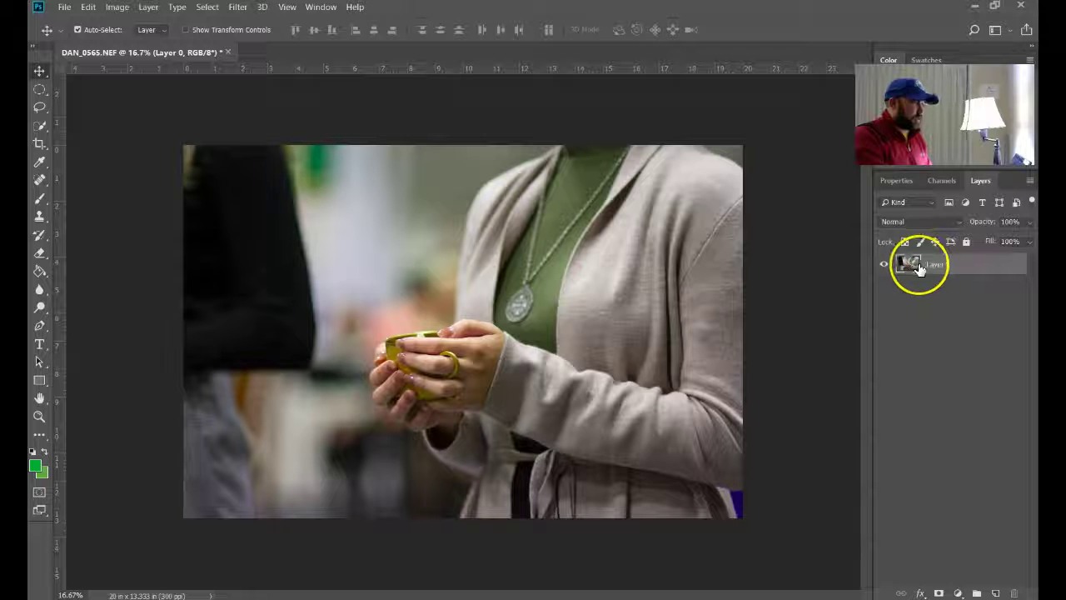
drag(919, 267, 995, 593)
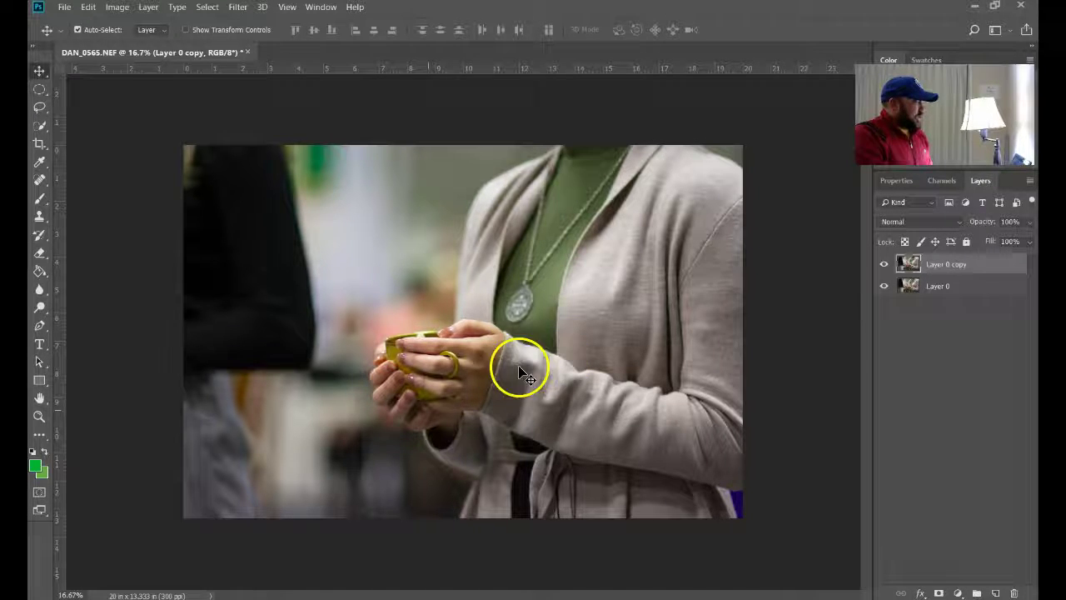
Zoom to about 66.7% on the fingers wrapped around the yellow cup
key(z)
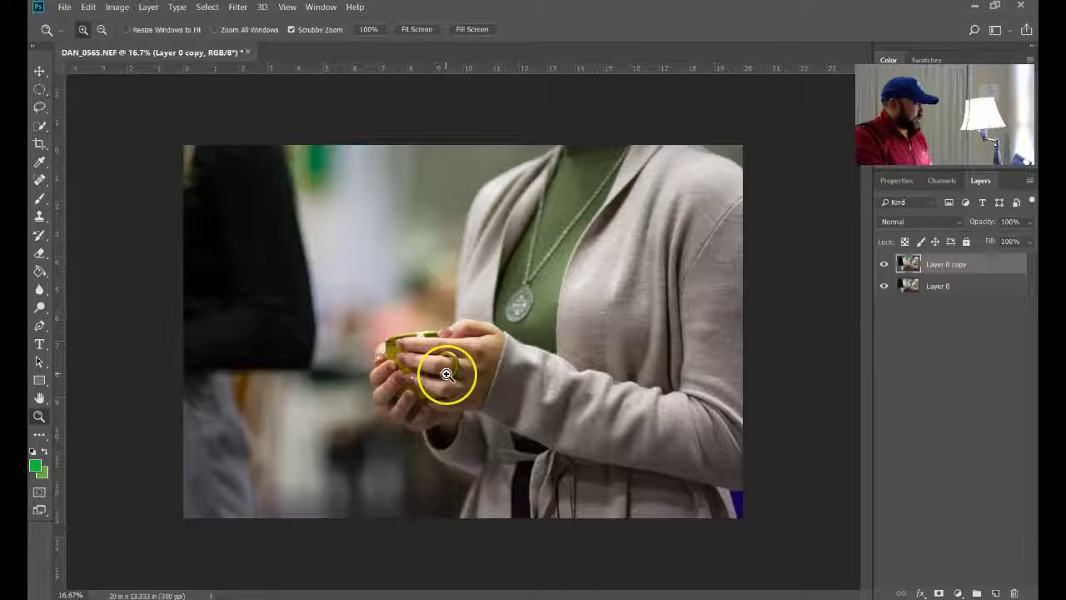
click(445, 379)
click(413, 379)
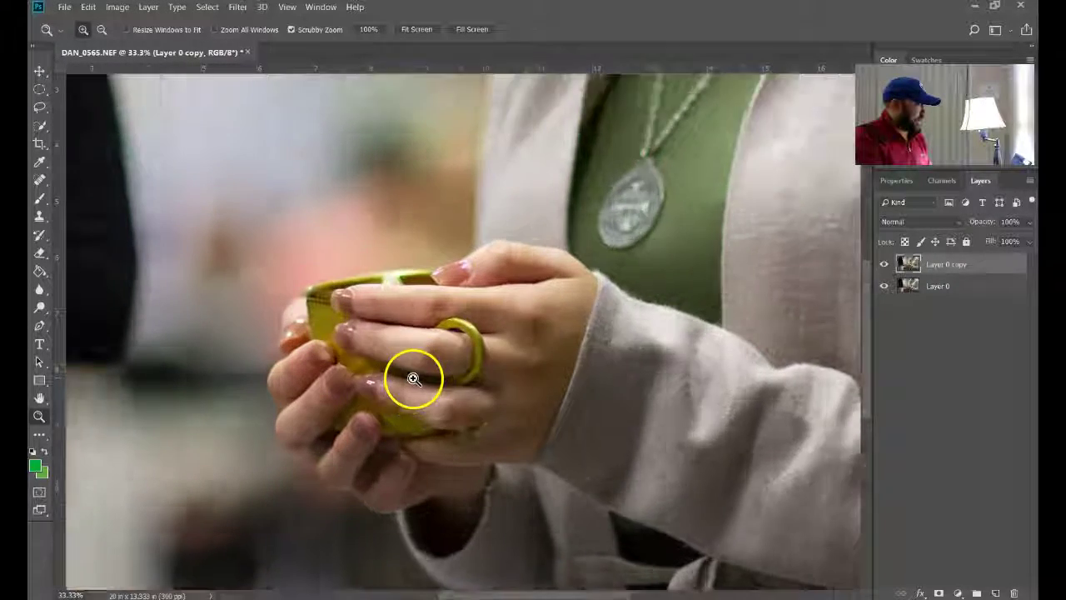
click(307, 410)
click(354, 376)
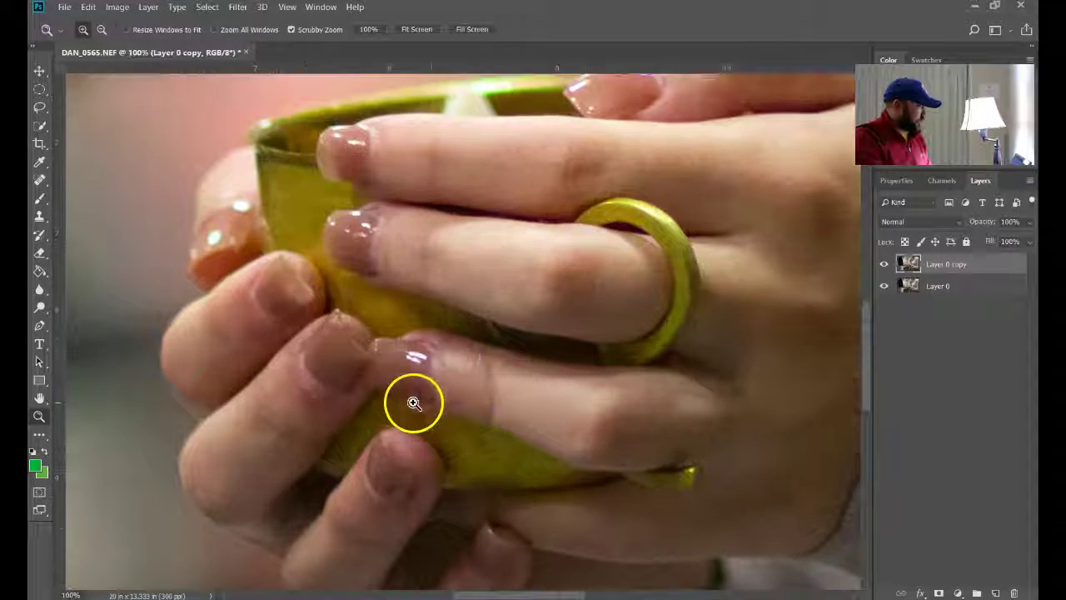
alt+click(507, 352)
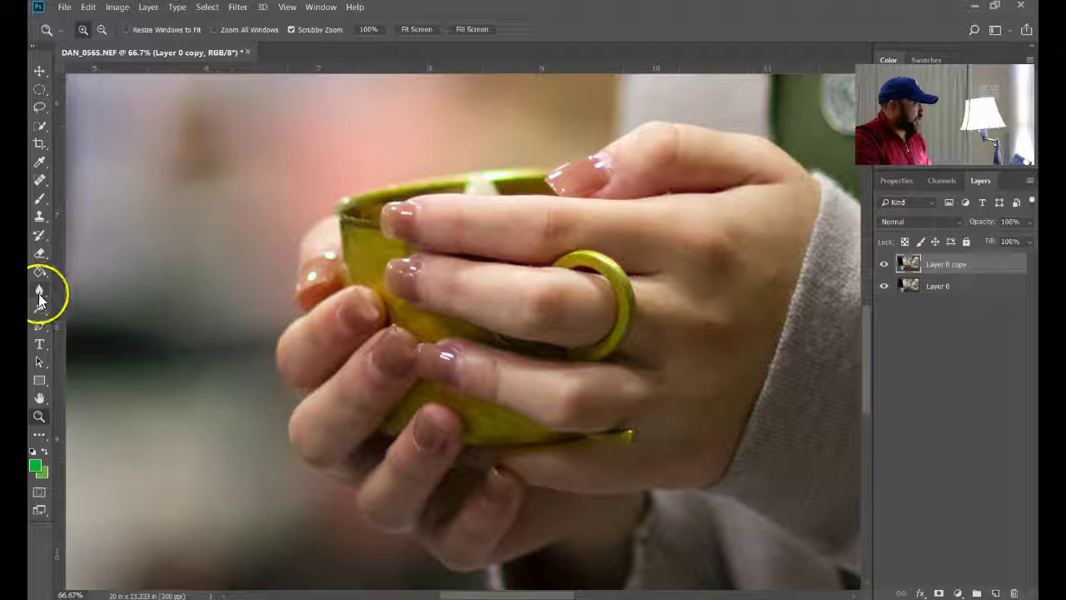
Dodge the ring finger on Layer 0 copy and toggle that layer to compare
mouse_move(41, 293)
mouse_down()
mouse_move(79, 294)
mouse_move(48, 311)
mouse_move(78, 309)
mouse_up()
mouse_move(543, 308)
mouse_down()
mouse_move(570, 329)
mouse_move(494, 325)
mouse_move(481, 310)
mouse_move(580, 308)
mouse_move(478, 292)
mouse_move(586, 313)
mouse_move(475, 302)
mouse_move(436, 276)
mouse_move(576, 229)
mouse_move(601, 241)
mouse_move(429, 216)
mouse_move(447, 231)
mouse_move(671, 233)
mouse_move(614, 243)
mouse_move(695, 253)
mouse_move(688, 259)
mouse_move(675, 214)
mouse_move(640, 178)
mouse_move(740, 174)
mouse_move(653, 146)
mouse_move(617, 148)
mouse_move(621, 157)
mouse_move(647, 143)
mouse_move(728, 152)
mouse_move(354, 306)
mouse_move(284, 311)
mouse_move(338, 304)
mouse_move(290, 359)
mouse_move(357, 325)
mouse_move(312, 373)
mouse_move(304, 416)
mouse_move(371, 363)
mouse_move(323, 433)
mouse_move(381, 392)
mouse_move(347, 441)
mouse_move(401, 378)
mouse_move(652, 371)
mouse_move(987, 391)
mouse_up()
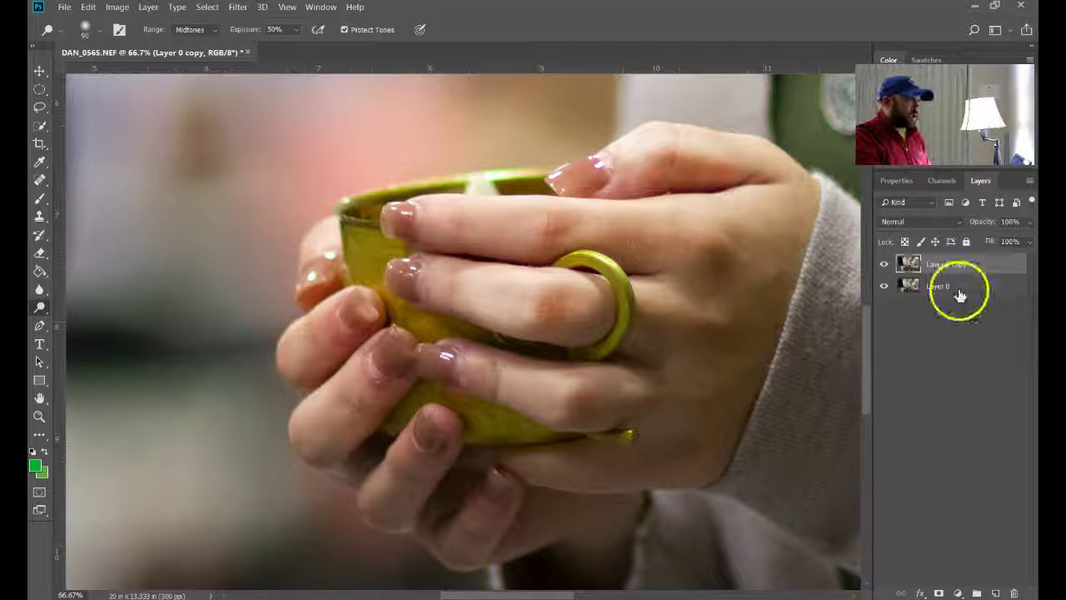
click(883, 266)
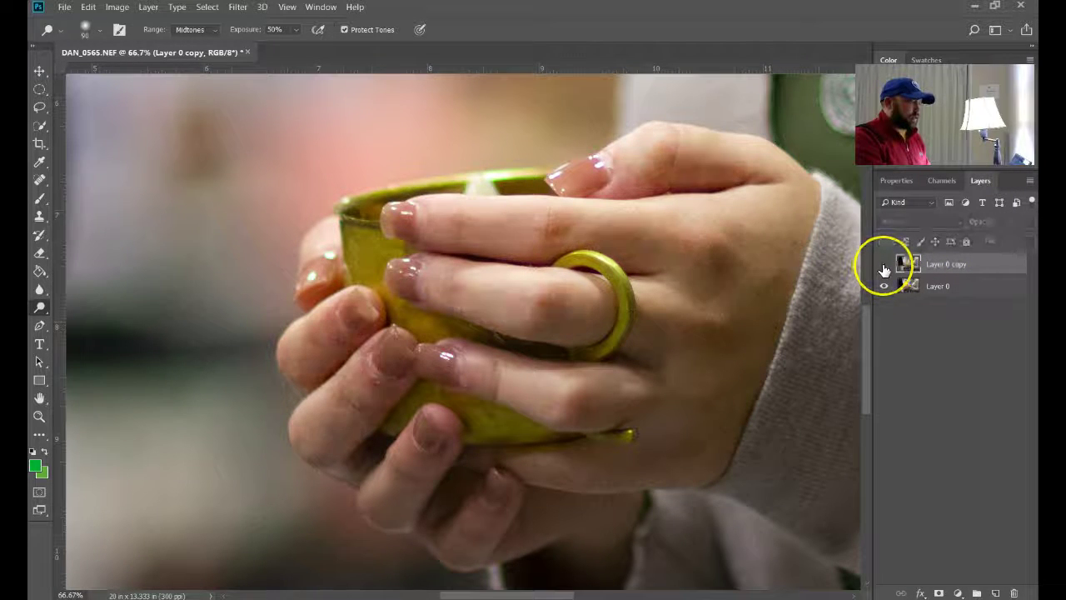
click(884, 267)
click(884, 266)
click(883, 267)
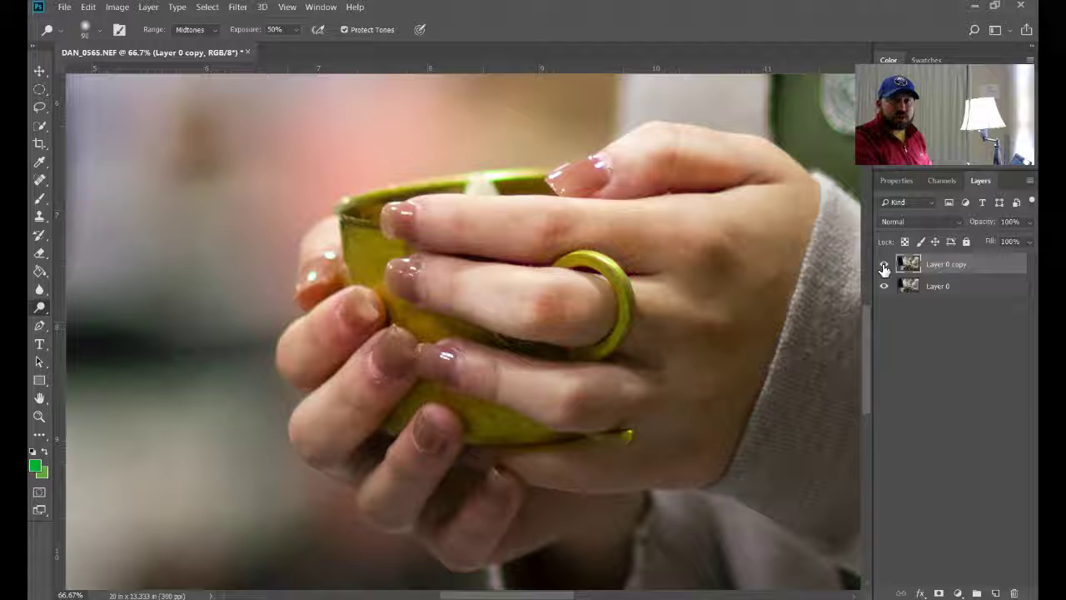
click(884, 266)
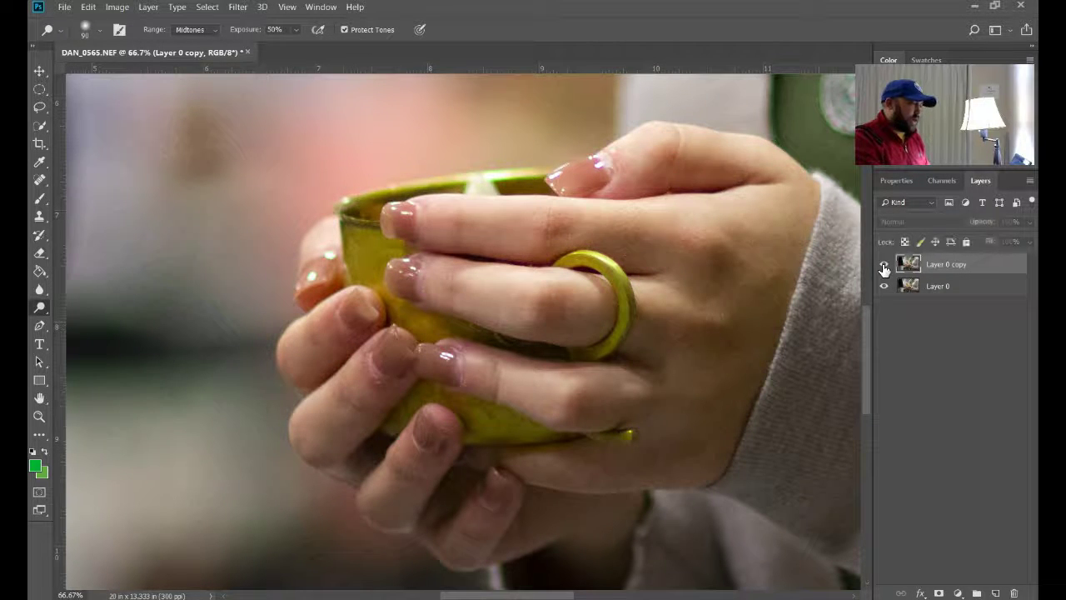
click(883, 266)
Lighten a fingertip and the ring finger further with quick dodge dabs
click(958, 268)
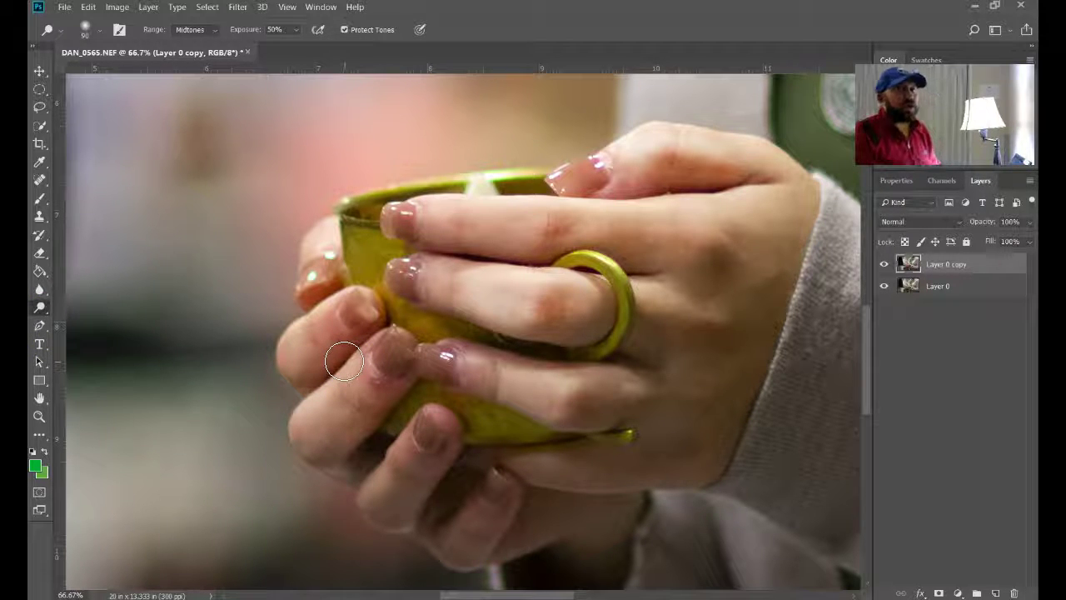
click(398, 452)
click(596, 354)
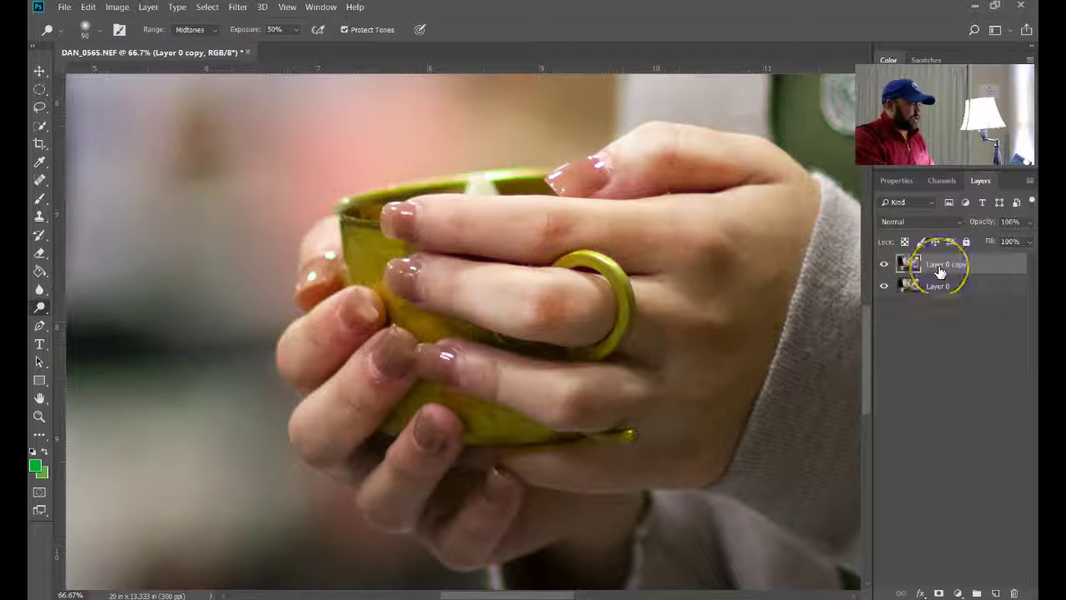
Delete Layer 0 copy, re-duplicate Layer 0 with Ctrl+J, and add a new layer named burn layer
key(Delete)
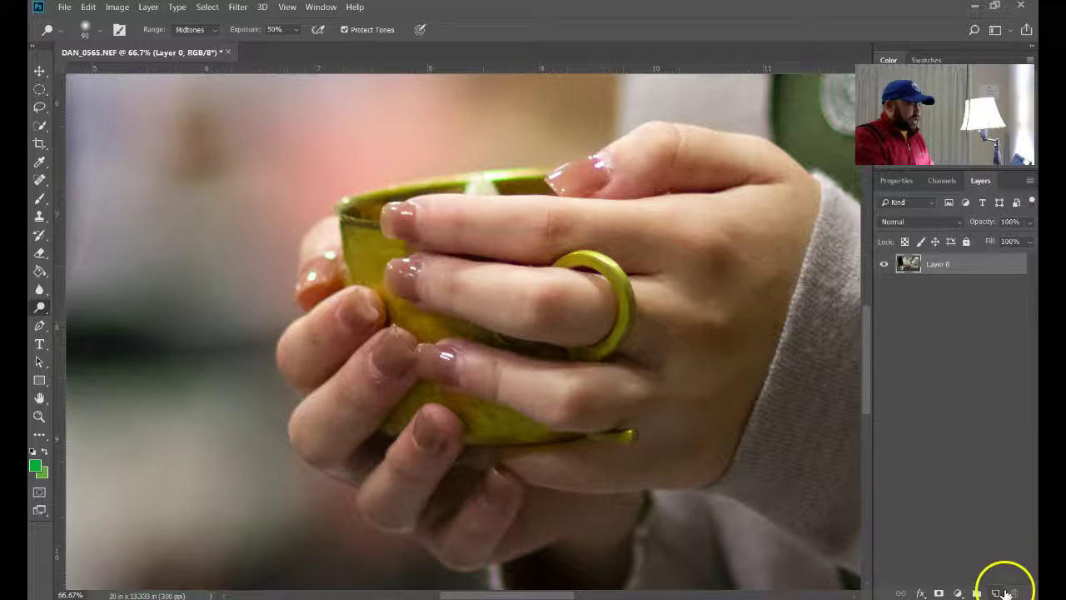
key(ctrl+j)
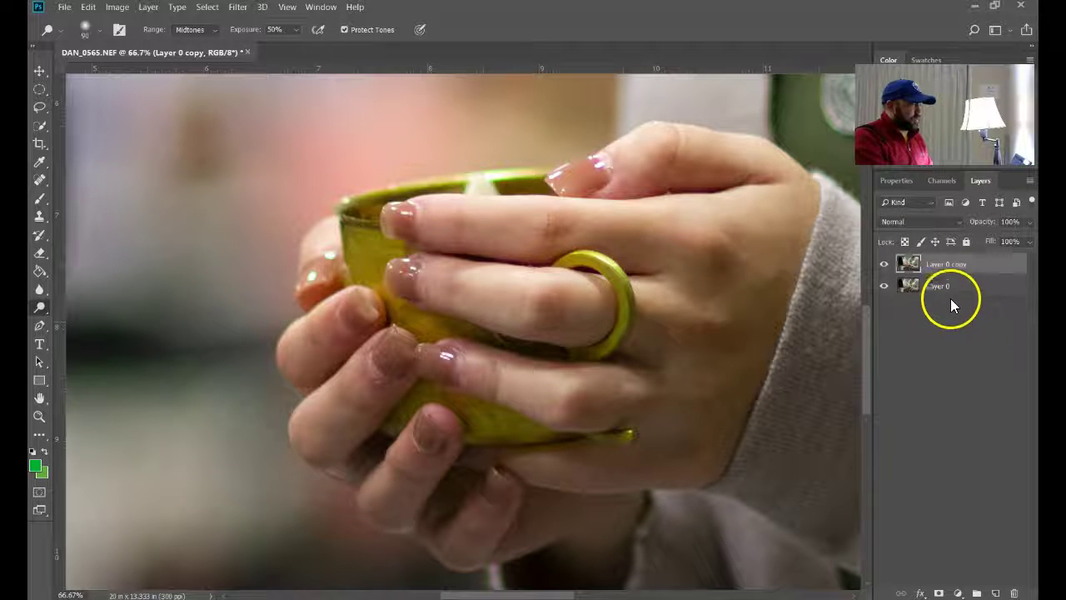
click(996, 593)
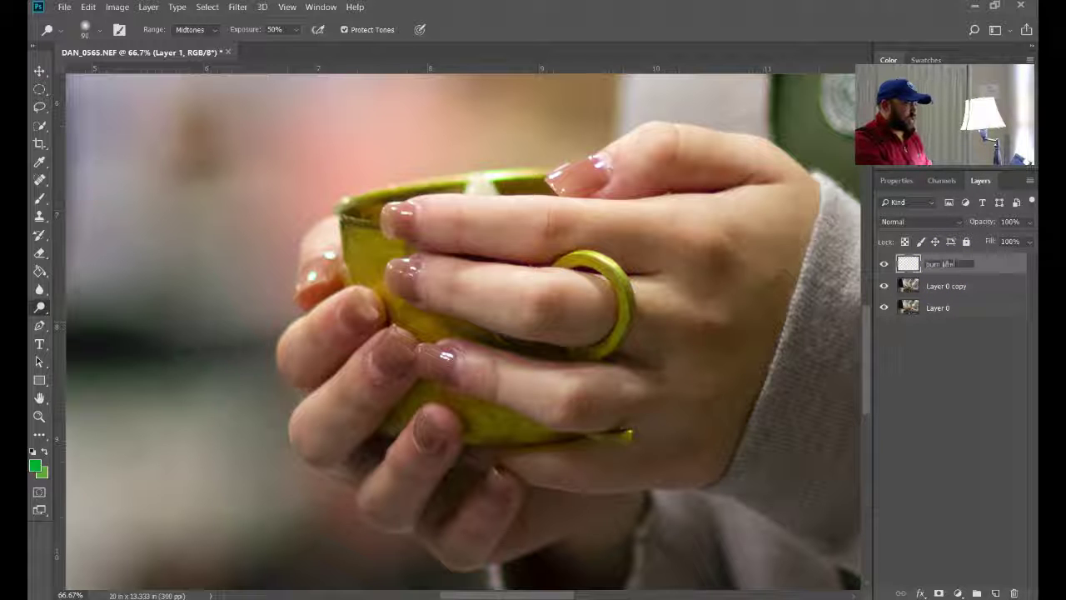
click(984, 440)
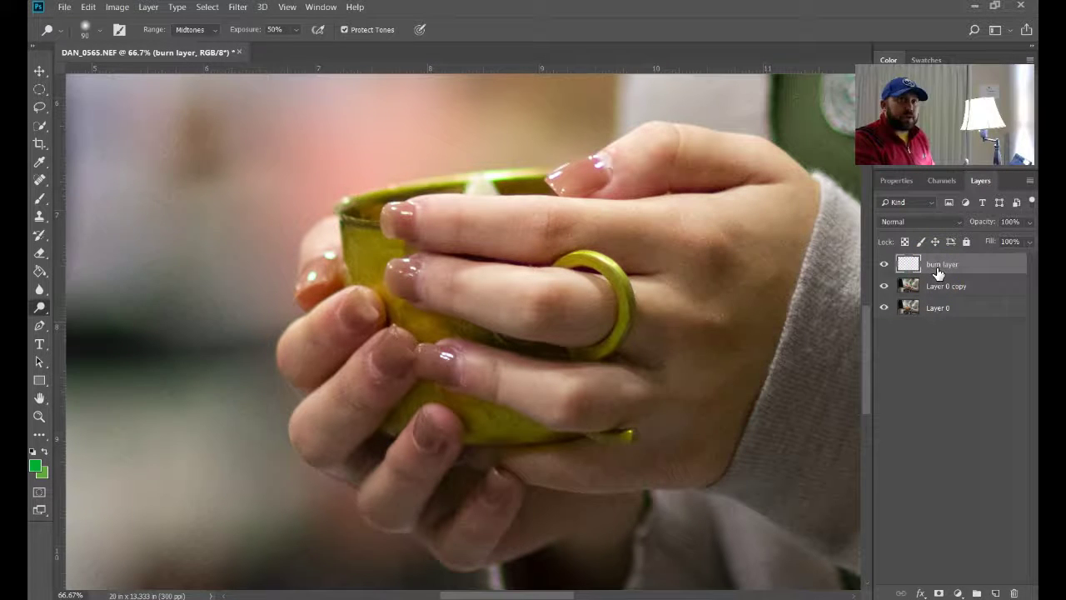
Fill the burn layer with 50% Gray using Edit > Fill
click(89, 7)
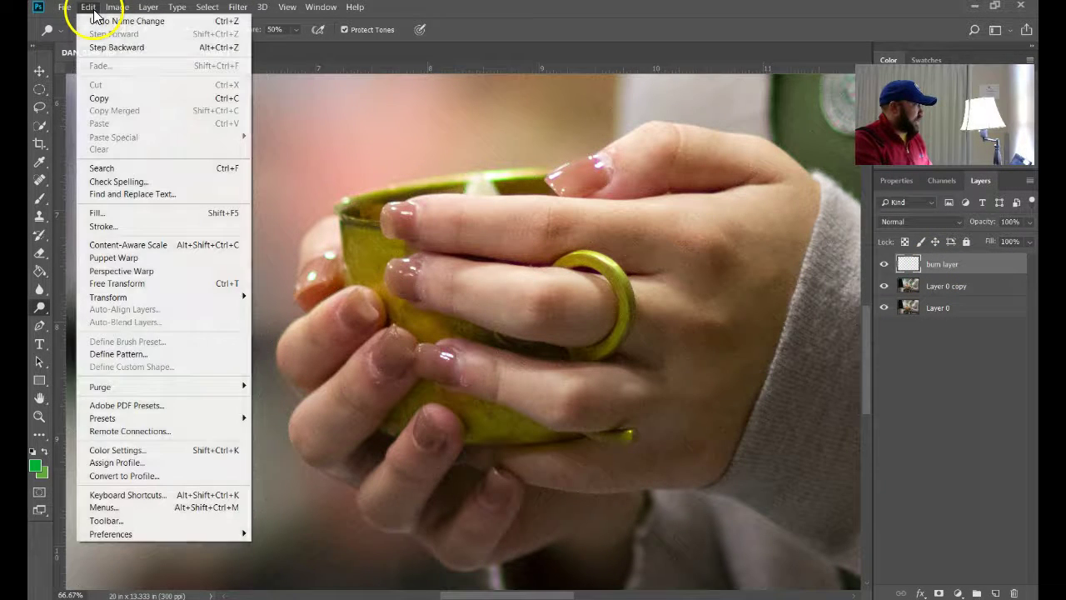
click(106, 214)
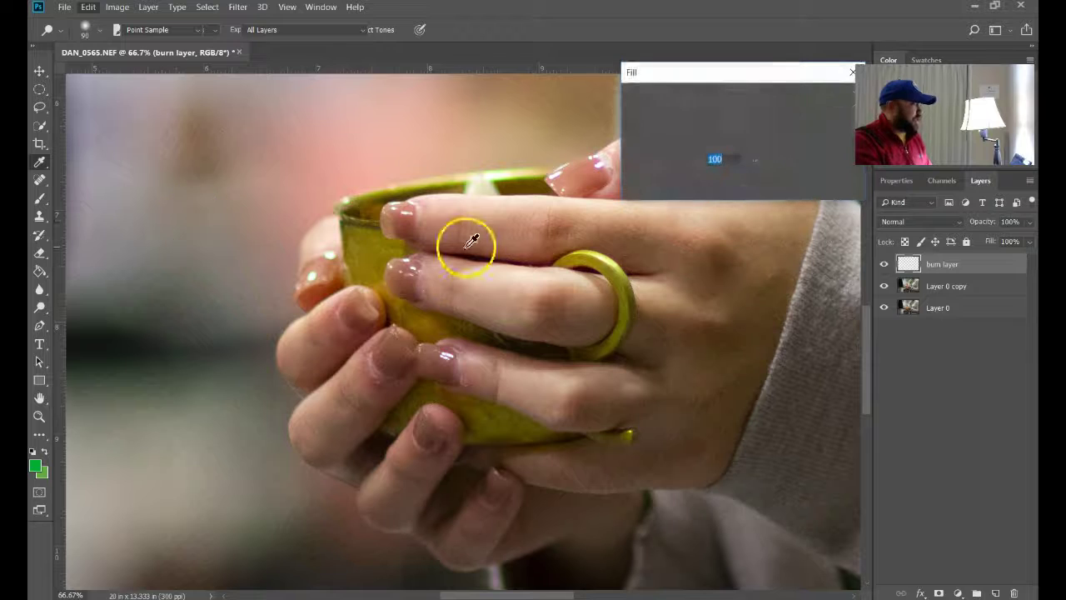
click(737, 97)
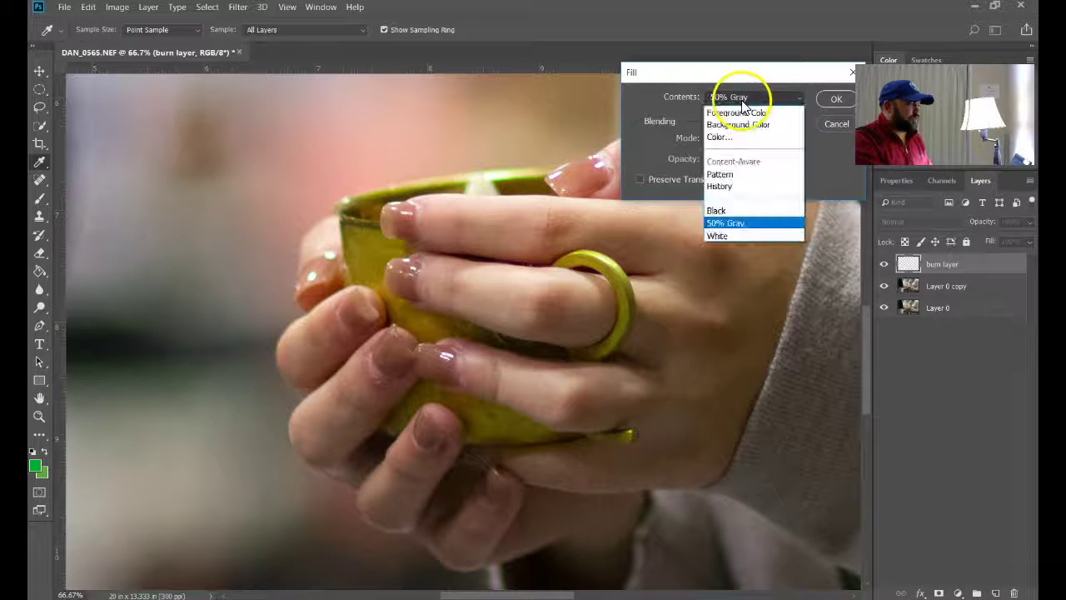
click(740, 223)
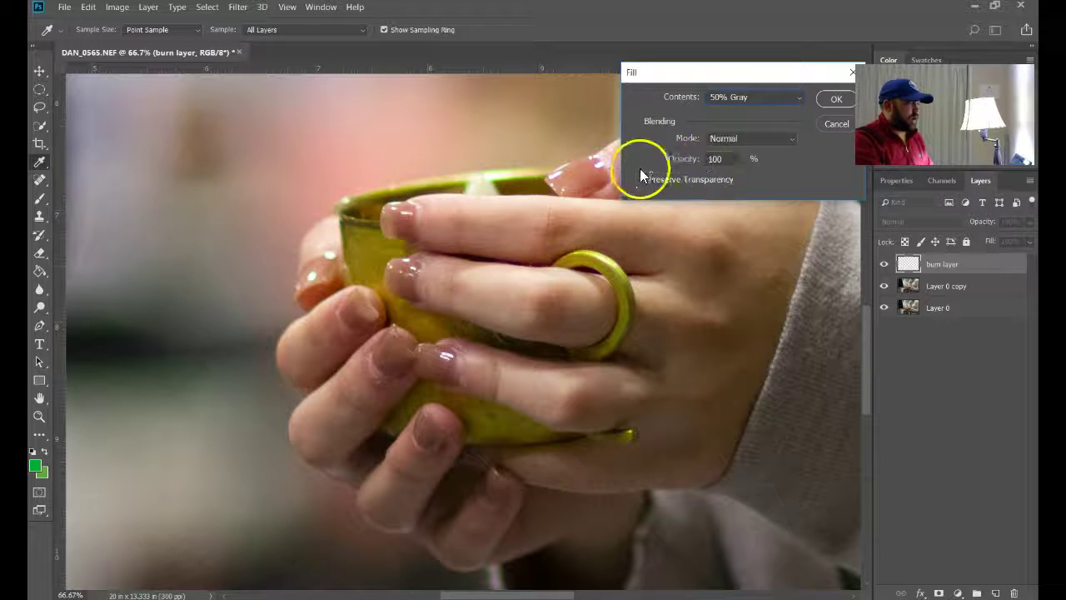
click(830, 101)
key(o)
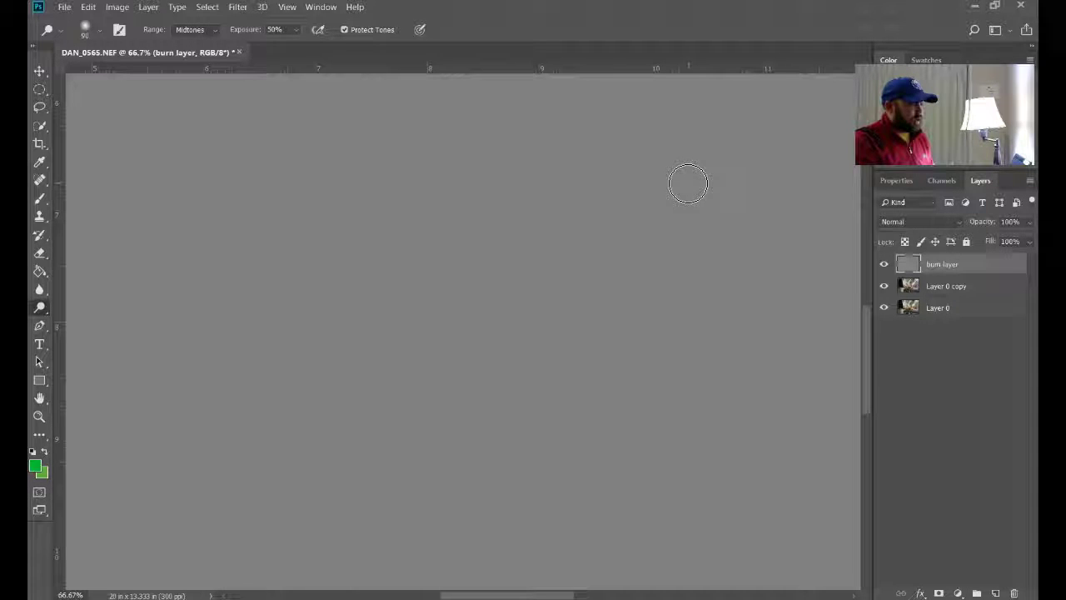
Set the burn layer's blend mode to Soft Light and toggle its visibility to compare
click(922, 223)
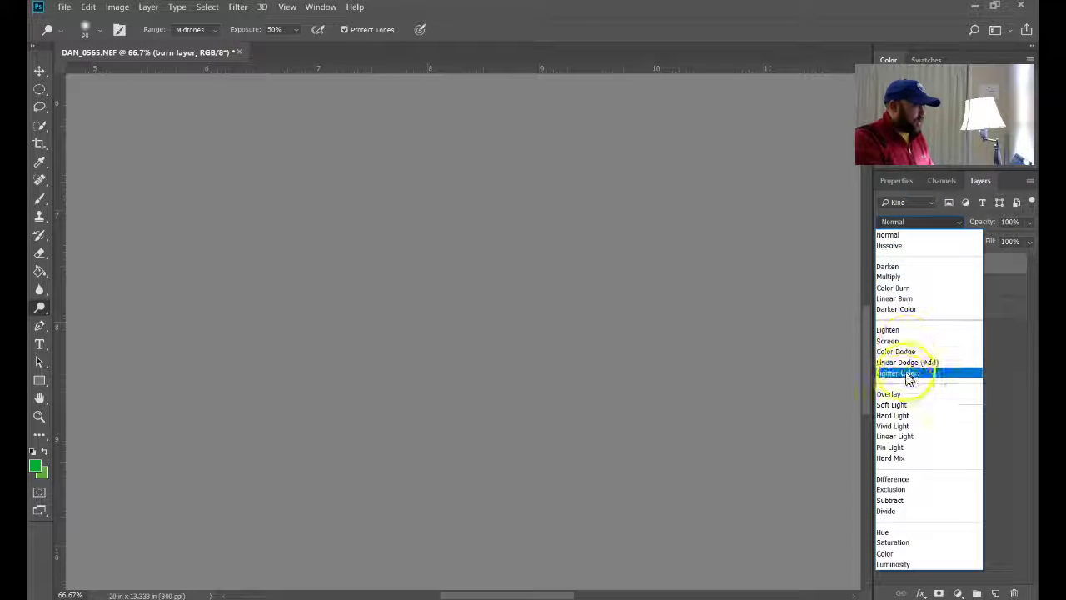
click(903, 404)
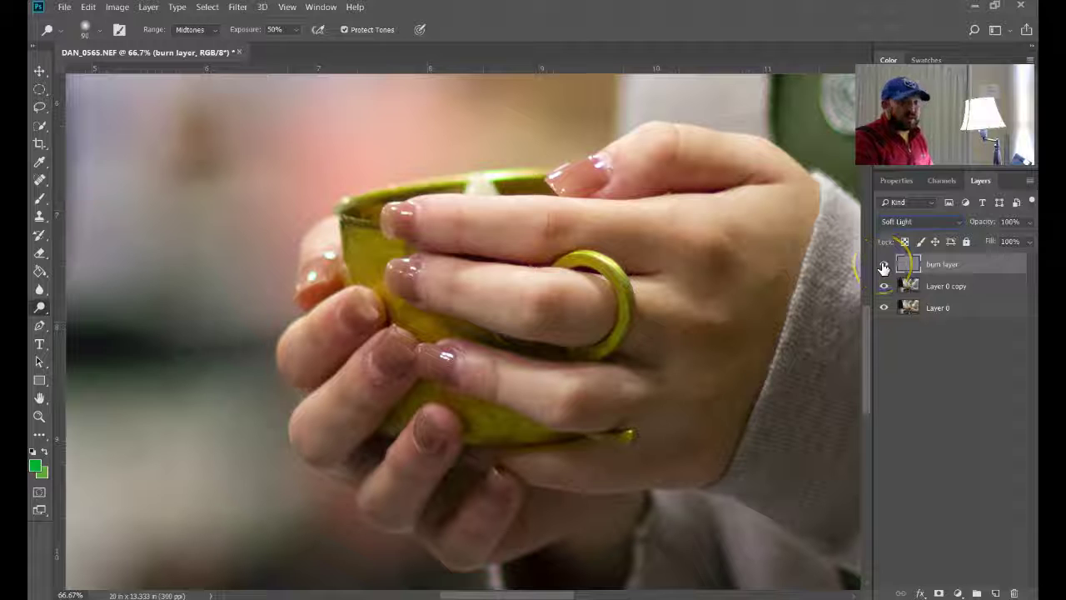
click(883, 265)
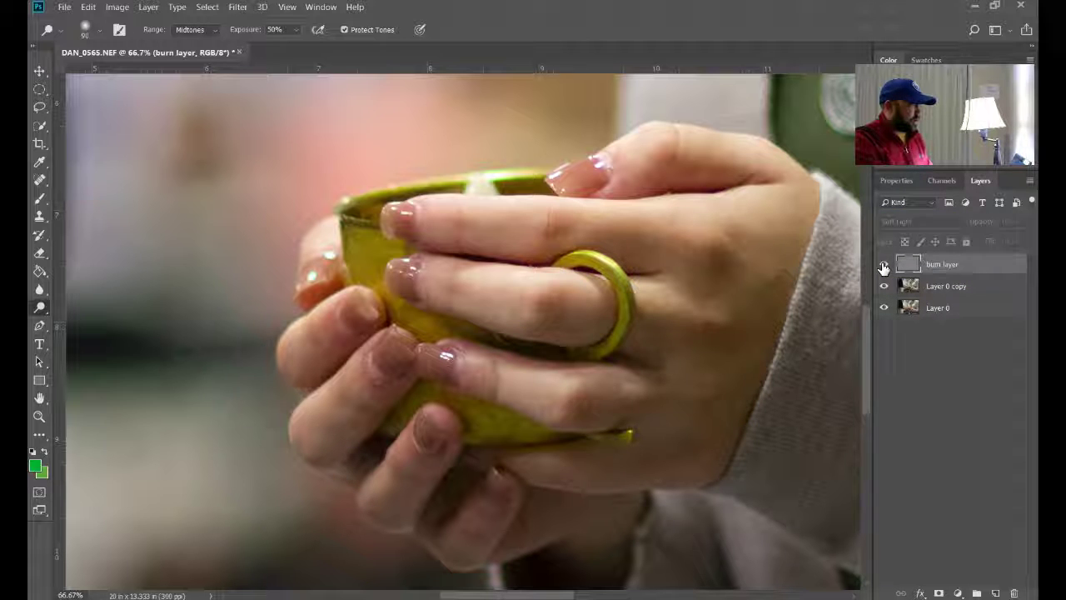
click(884, 266)
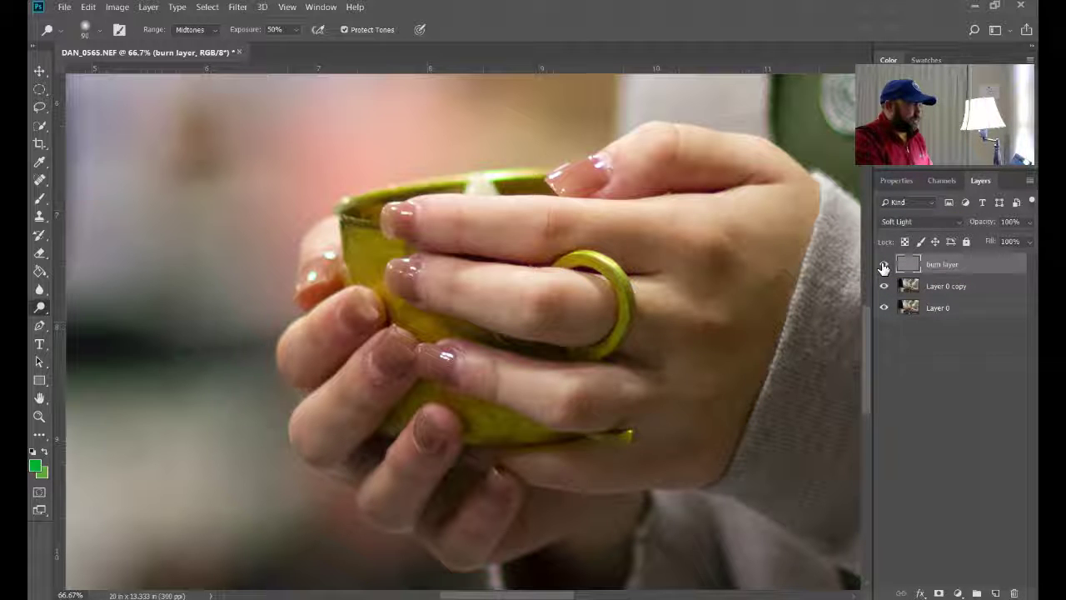
click(883, 265)
click(883, 266)
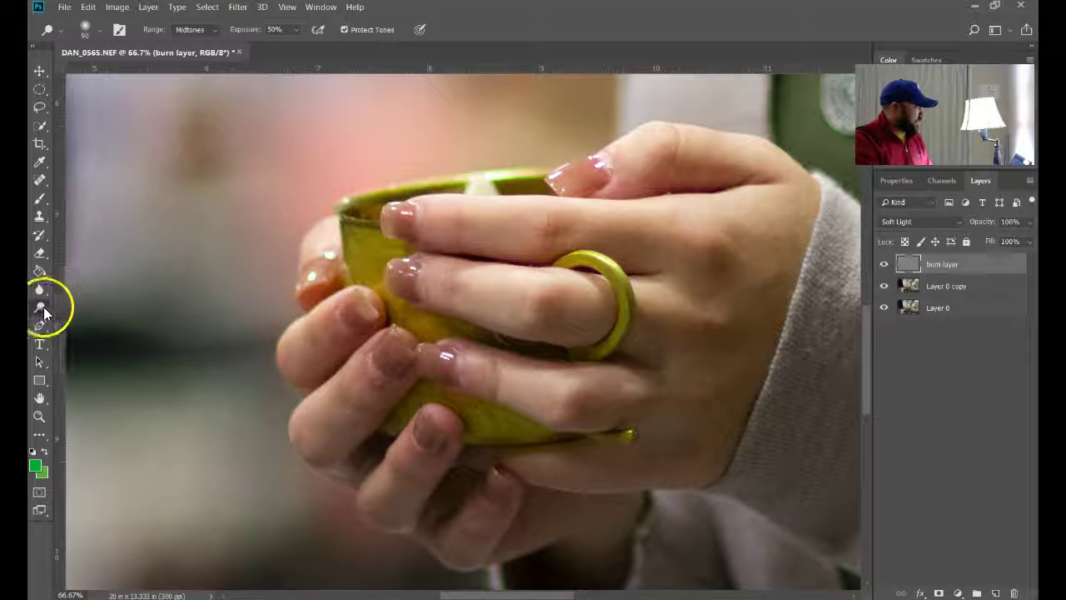
With the Burn tool, darken the finger beside the ring and the left fingertips
drag(43, 306, 40, 308)
click(84, 310)
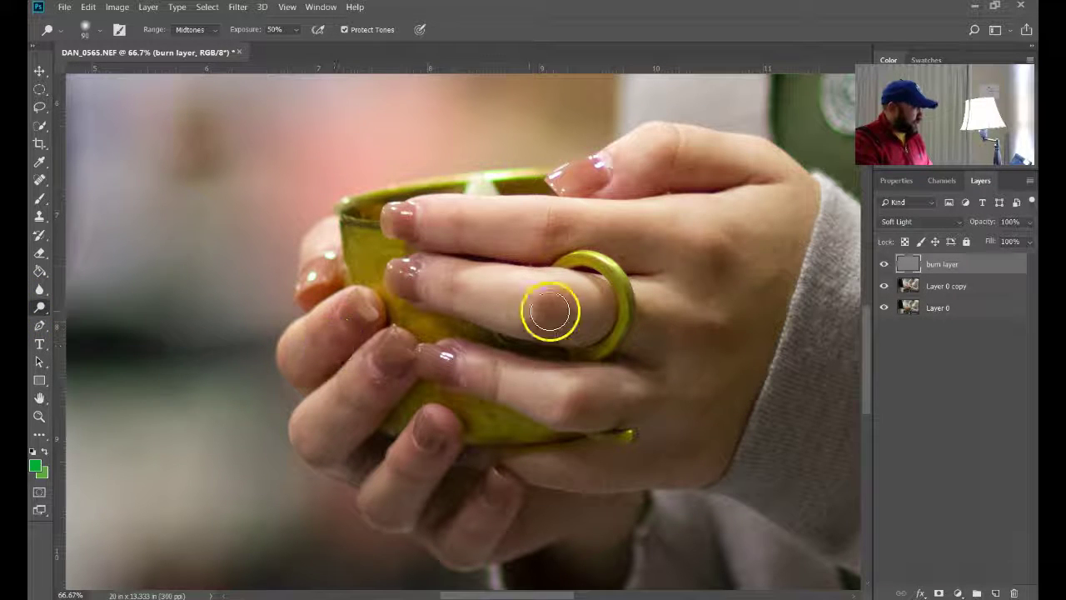
mouse_move(549, 312)
mouse_down()
mouse_move(592, 303)
mouse_move(534, 299)
mouse_move(598, 302)
mouse_move(541, 311)
mouse_move(595, 318)
mouse_move(536, 320)
mouse_move(567, 320)
mouse_move(656, 227)
mouse_move(564, 210)
mouse_move(555, 221)
mouse_move(647, 228)
mouse_move(561, 229)
mouse_move(661, 252)
mouse_move(658, 241)
mouse_move(610, 237)
mouse_move(633, 167)
mouse_move(618, 167)
mouse_move(726, 171)
mouse_move(633, 163)
mouse_move(709, 167)
mouse_up()
mouse_move(309, 286)
mouse_down()
mouse_move(335, 286)
mouse_move(291, 361)
mouse_move(317, 353)
mouse_move(305, 367)
mouse_move(348, 325)
mouse_move(306, 432)
mouse_move(356, 382)
mouse_move(311, 450)
mouse_move(373, 396)
mouse_move(411, 433)
mouse_move(363, 503)
mouse_move(429, 456)
mouse_move(392, 520)
mouse_move(420, 521)
mouse_move(445, 545)
mouse_move(493, 494)
mouse_move(480, 533)
mouse_move(415, 430)
mouse_move(342, 237)
mouse_move(317, 246)
mouse_move(445, 289)
mouse_move(428, 272)
mouse_move(444, 270)
mouse_move(457, 274)
mouse_move(439, 292)
mouse_move(561, 323)
mouse_move(623, 400)
mouse_move(572, 414)
mouse_move(645, 409)
mouse_move(636, 455)
mouse_move(537, 470)
mouse_move(626, 481)
mouse_move(668, 468)
mouse_move(554, 460)
mouse_move(685, 467)
mouse_up()
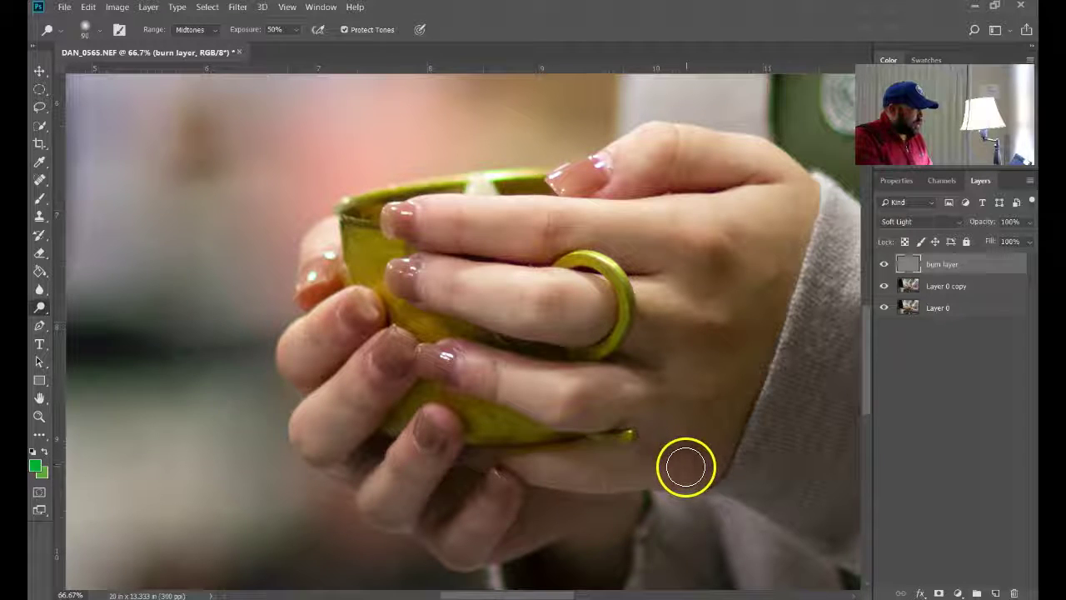
Toggle the burn layer, then hide Layer 0 copy and Layer 0 to view only the burn strokes
click(884, 265)
click(884, 264)
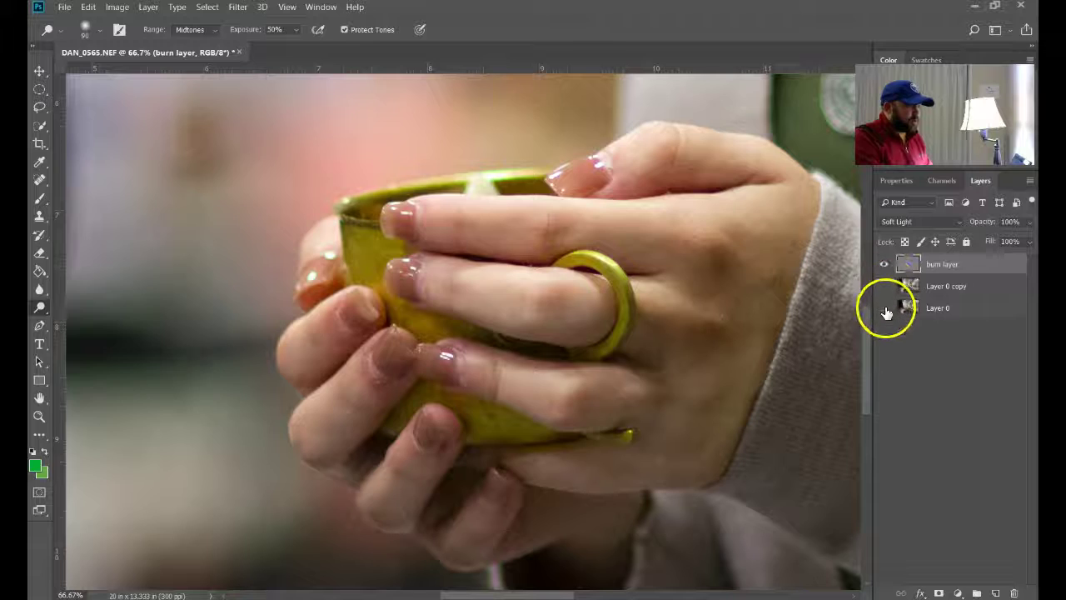
alt+click(885, 266)
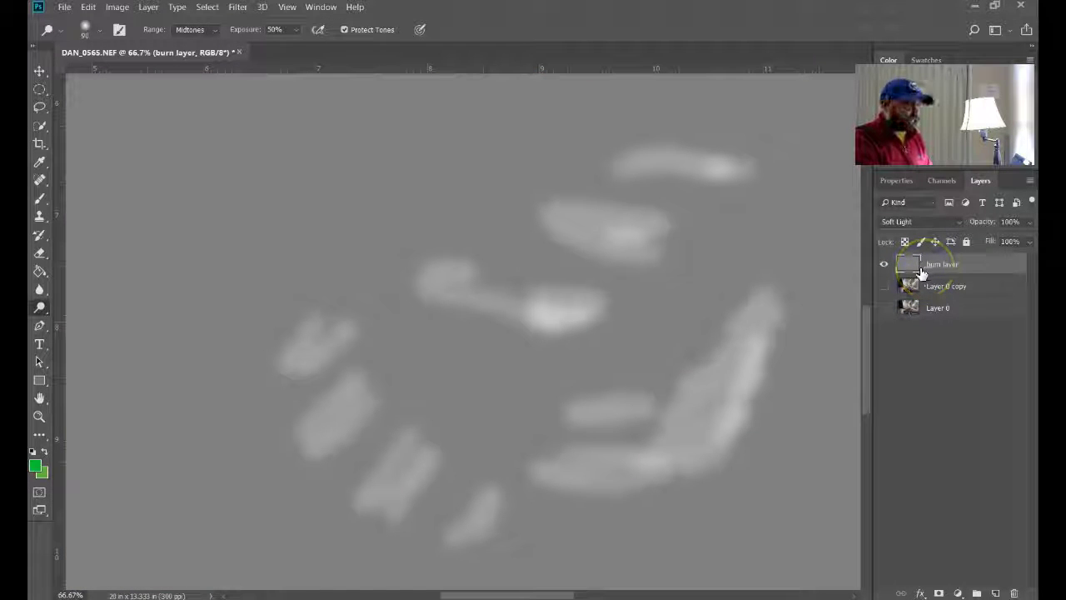
click(885, 287)
click(885, 288)
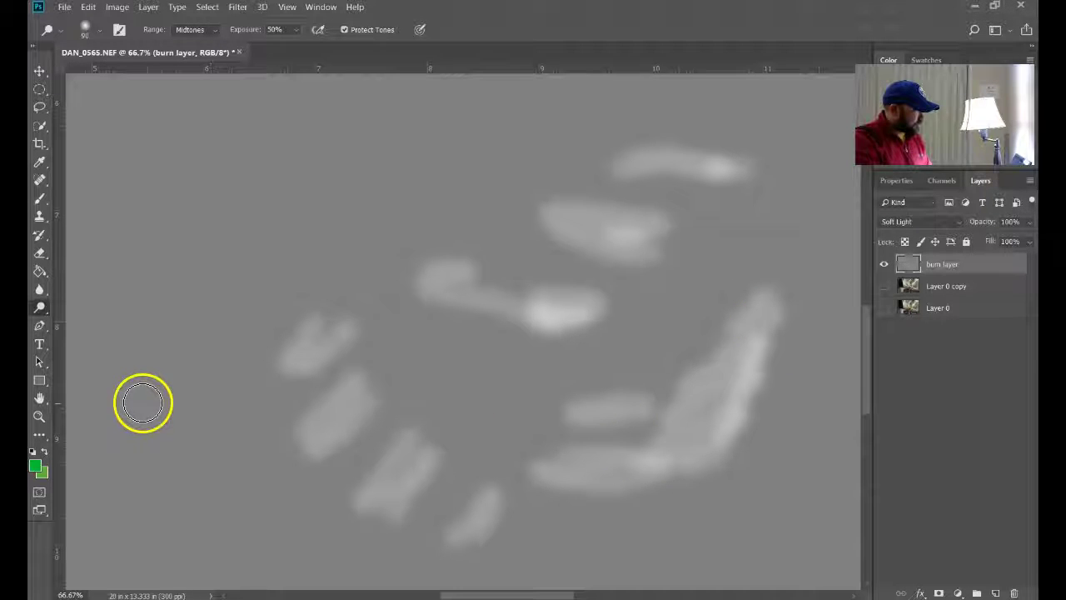
Sample the burn layer's mid-gray with the Eyedropper as the foreground colour, replacing the green
key(b)
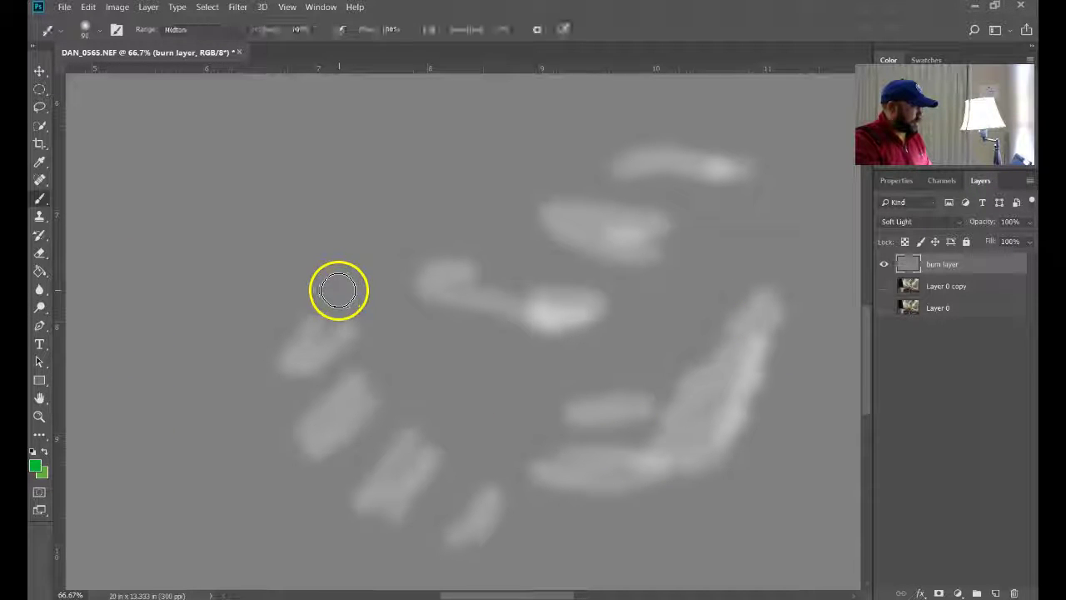
key(i)
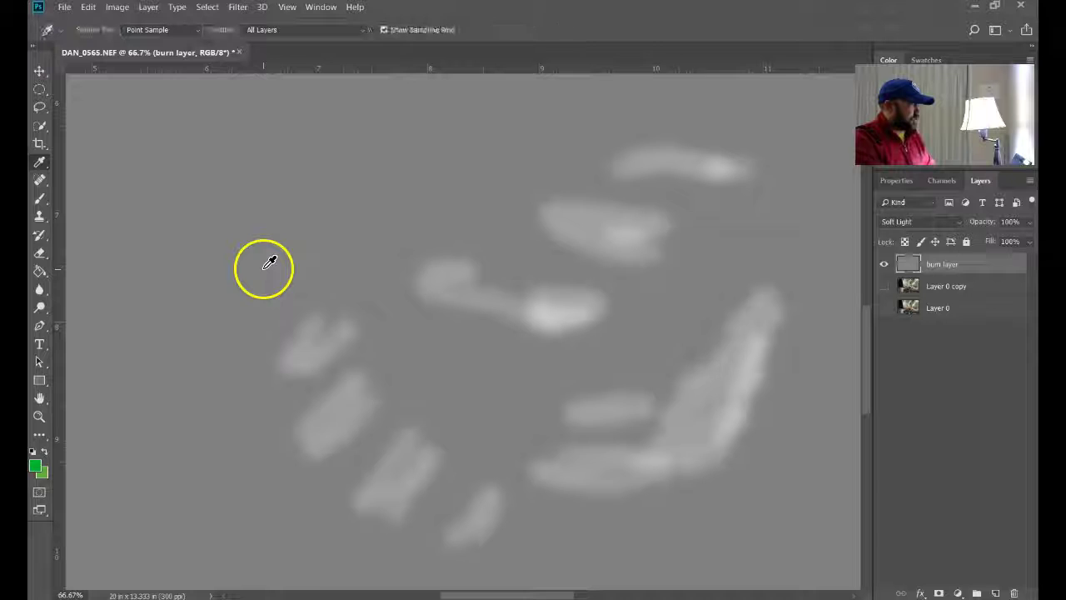
key(b)
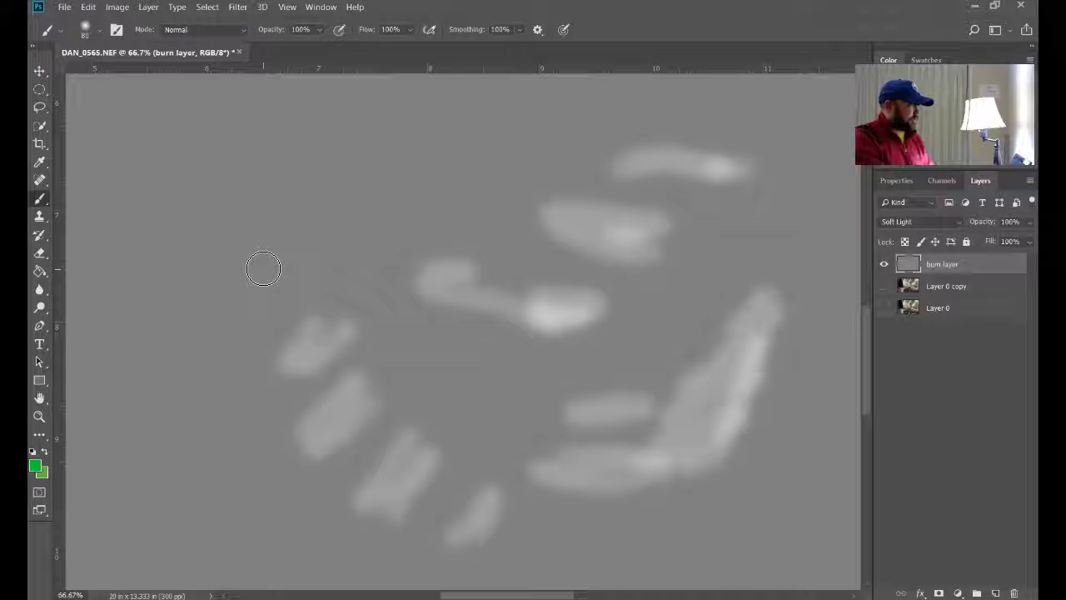
key(i)
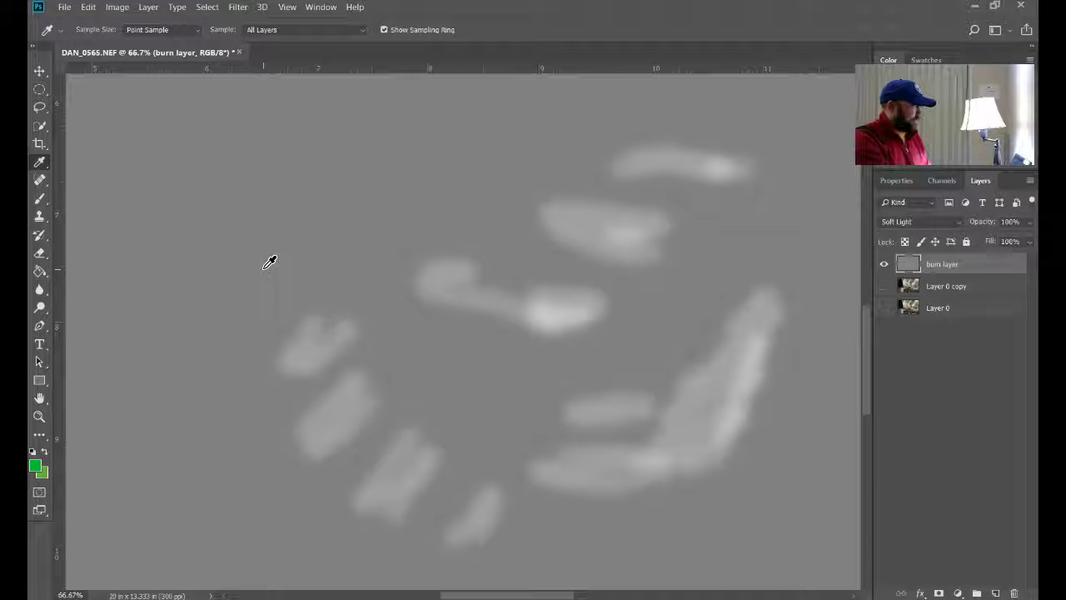
key(b)
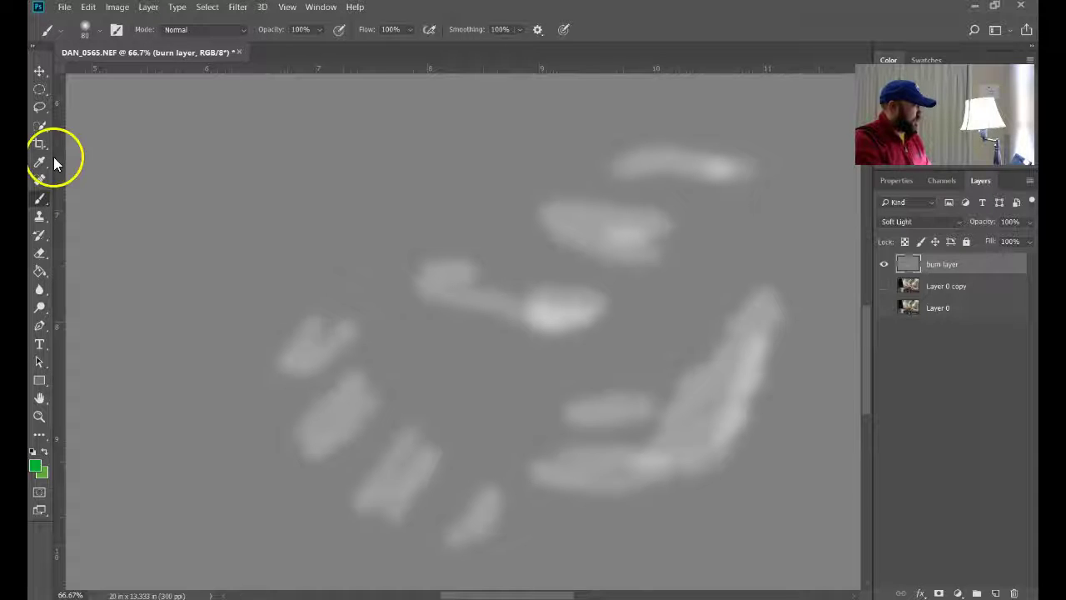
click(35, 469)
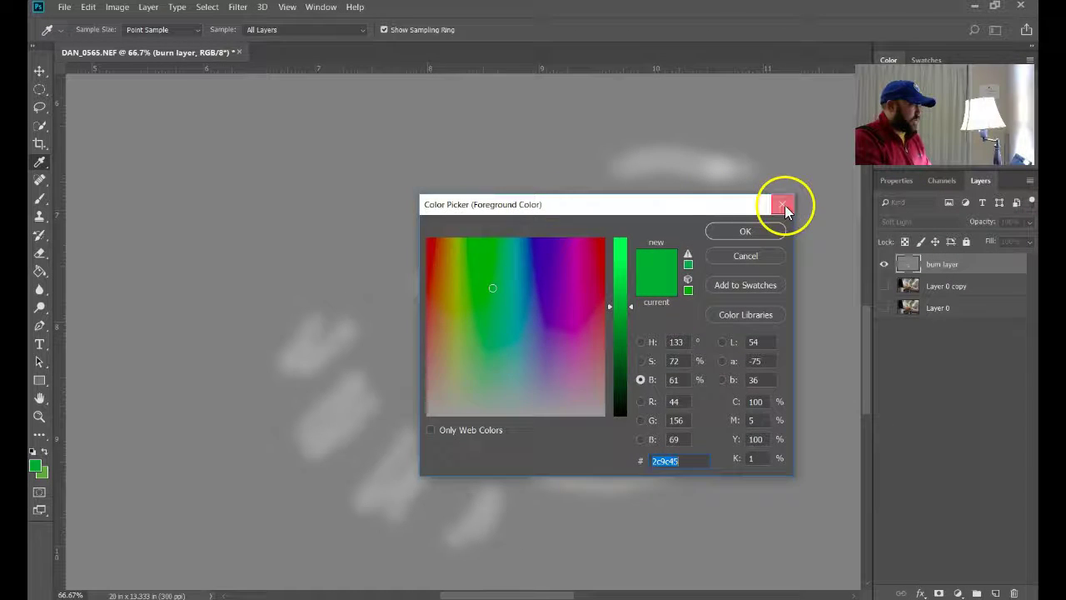
click(784, 203)
key(i)
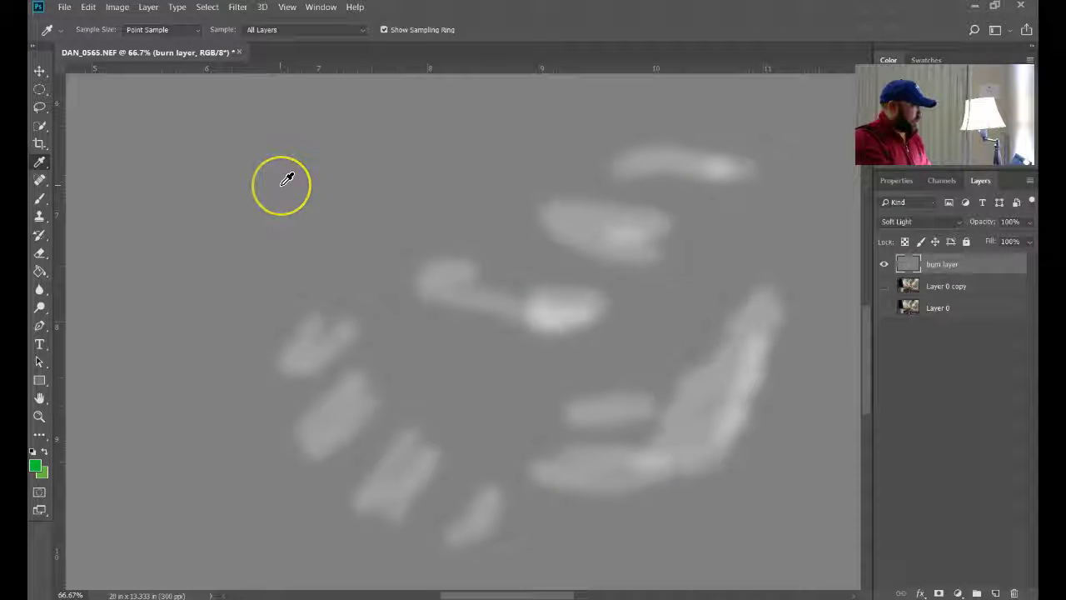
key(b)
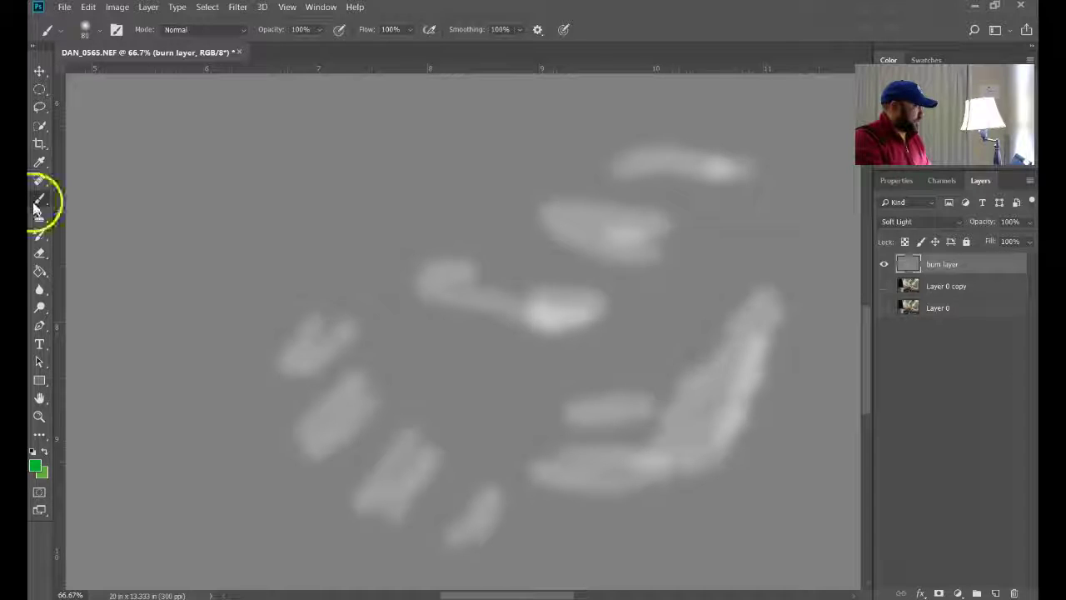
right_click(39, 207)
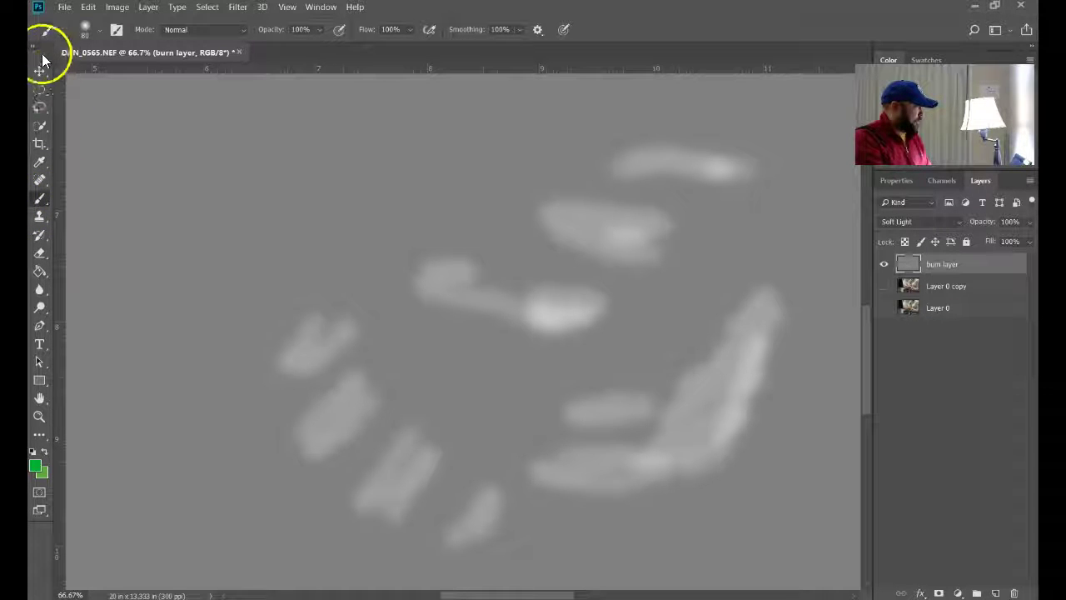
click(39, 163)
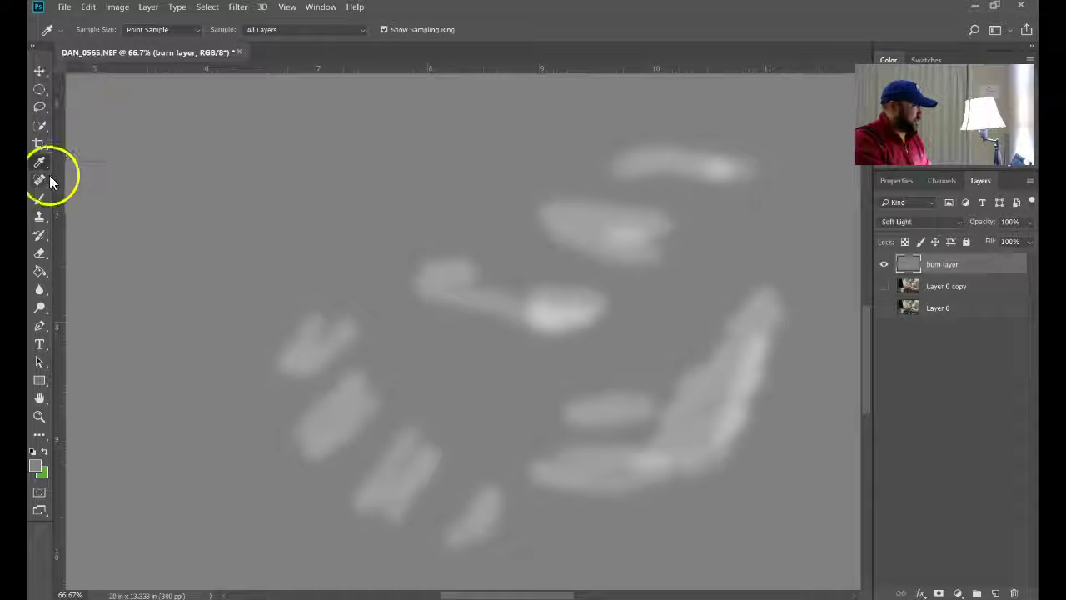
Brush the sampled grey over the long right-hand diagonal light stroke to thin and shorten it
click(40, 202)
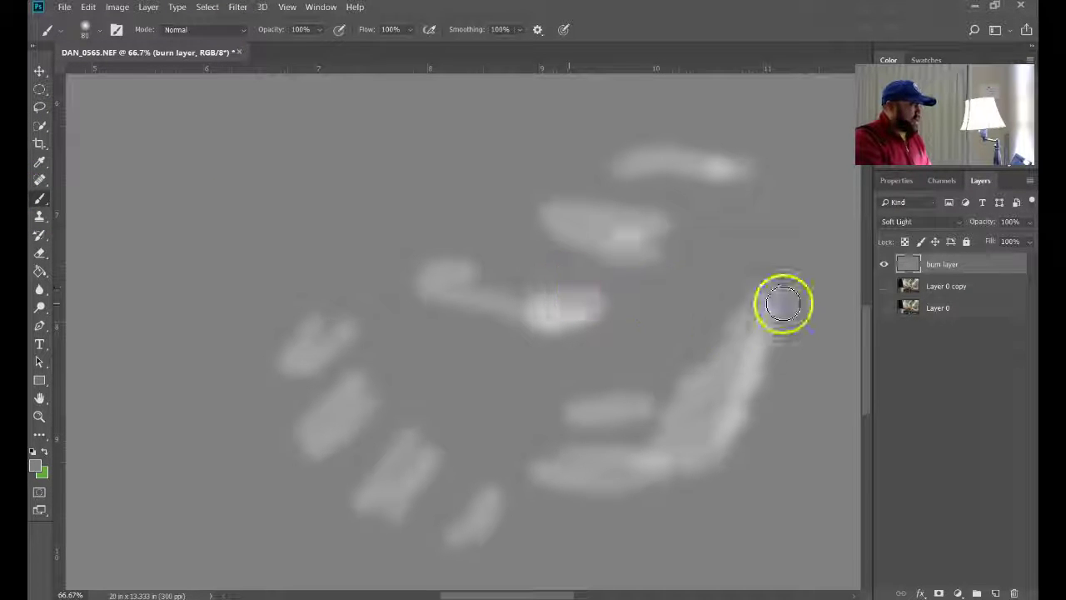
mouse_move(784, 301)
mouse_down()
mouse_move(693, 510)
mouse_move(735, 469)
mouse_up()
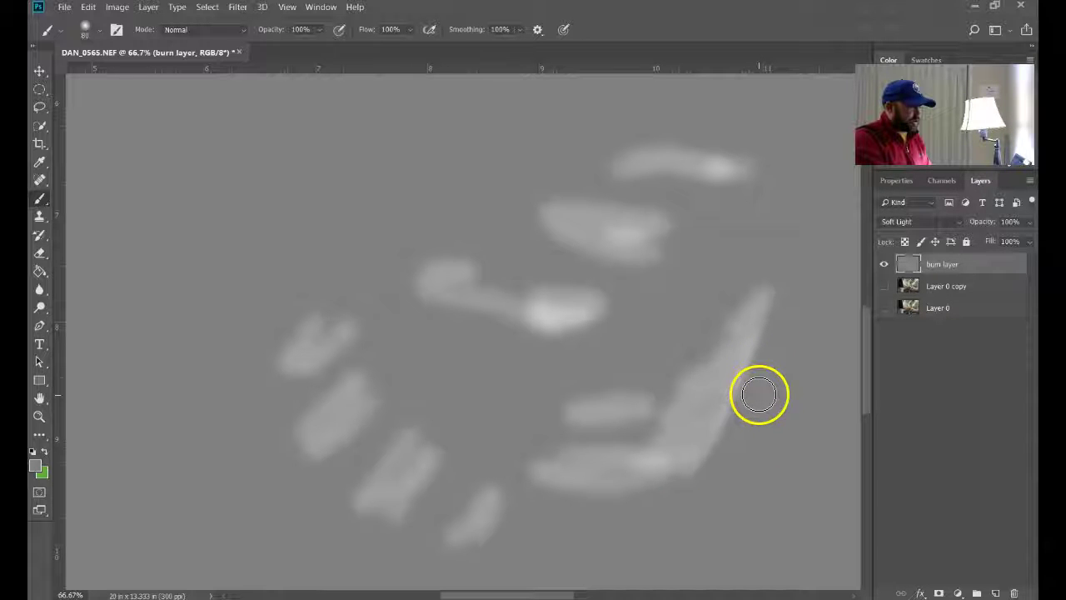
mouse_move(758, 394)
mouse_down()
mouse_move(650, 528)
mouse_move(775, 368)
mouse_move(668, 506)
mouse_move(783, 312)
mouse_move(774, 287)
mouse_move(748, 385)
mouse_move(786, 303)
mouse_move(773, 289)
mouse_move(782, 332)
mouse_move(747, 295)
mouse_up()
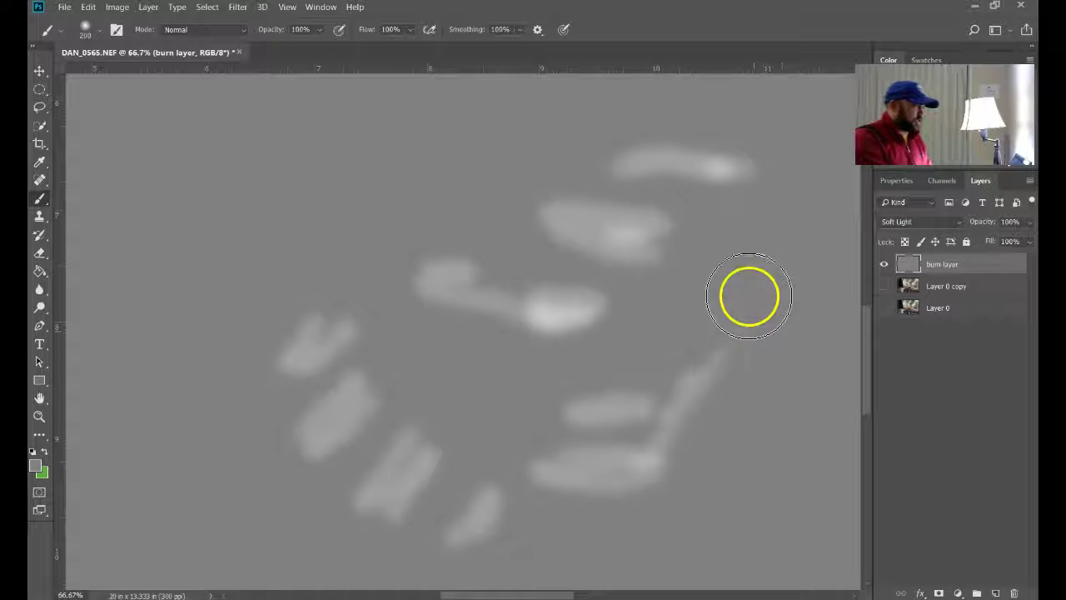
Show both photo layers again and switch to the Burn Tool at brush size 175
click(884, 286)
click(884, 307)
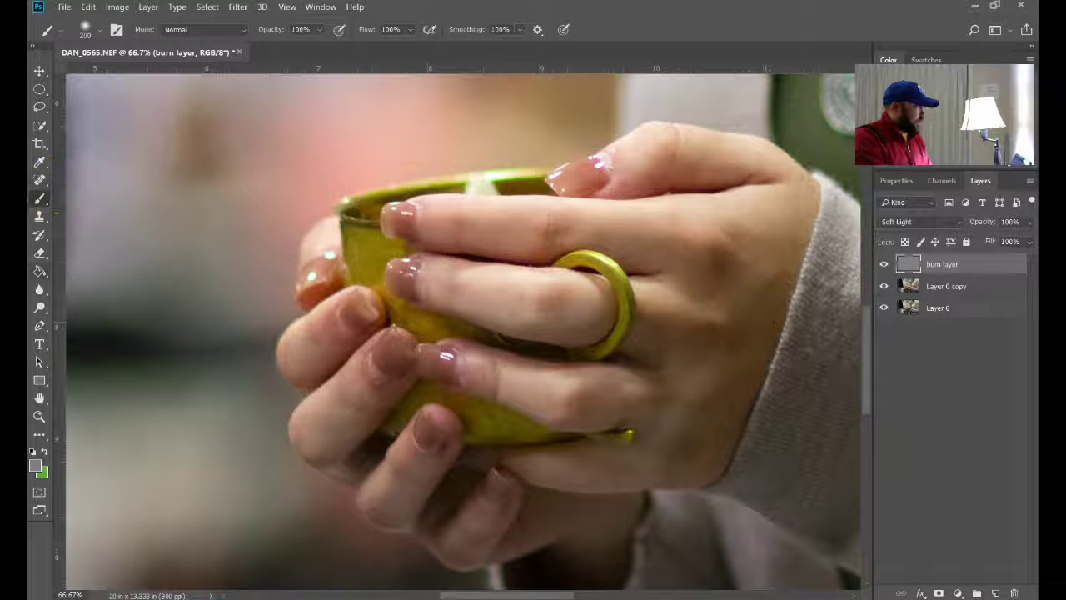
click(40, 310)
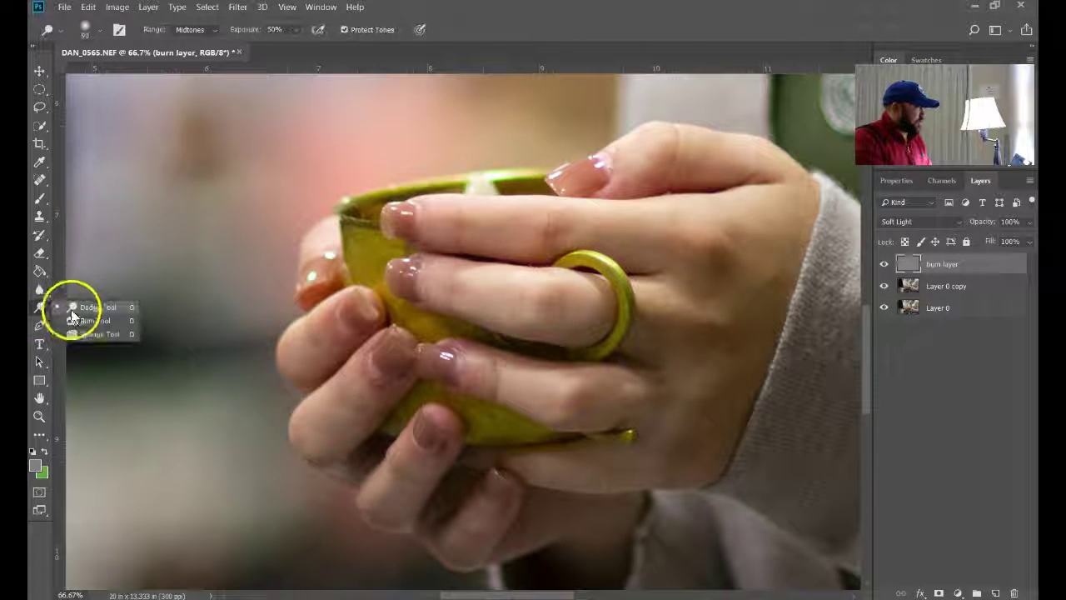
click(83, 316)
key(bracketleft)
key(bracketleft)
key(bracketleft)
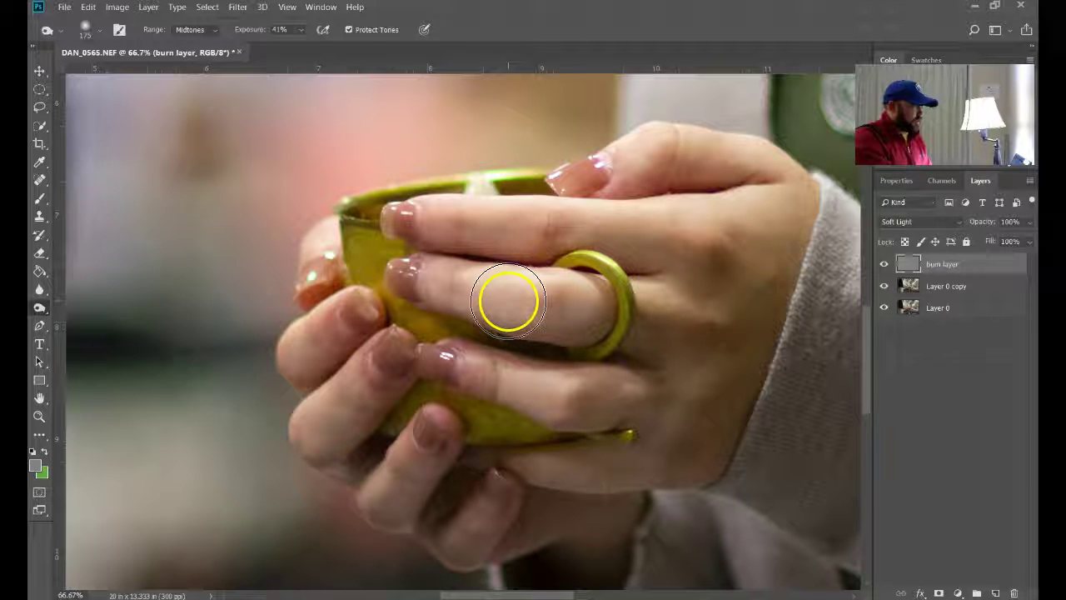
Burn the middle finger, upper finger, upper knuckle and left fingertip to darken them
drag(508, 302, 612, 300)
mouse_move(609, 232)
mouse_down()
mouse_move(639, 226)
mouse_move(572, 225)
mouse_move(689, 232)
mouse_move(698, 230)
mouse_move(646, 227)
mouse_move(759, 227)
mouse_up()
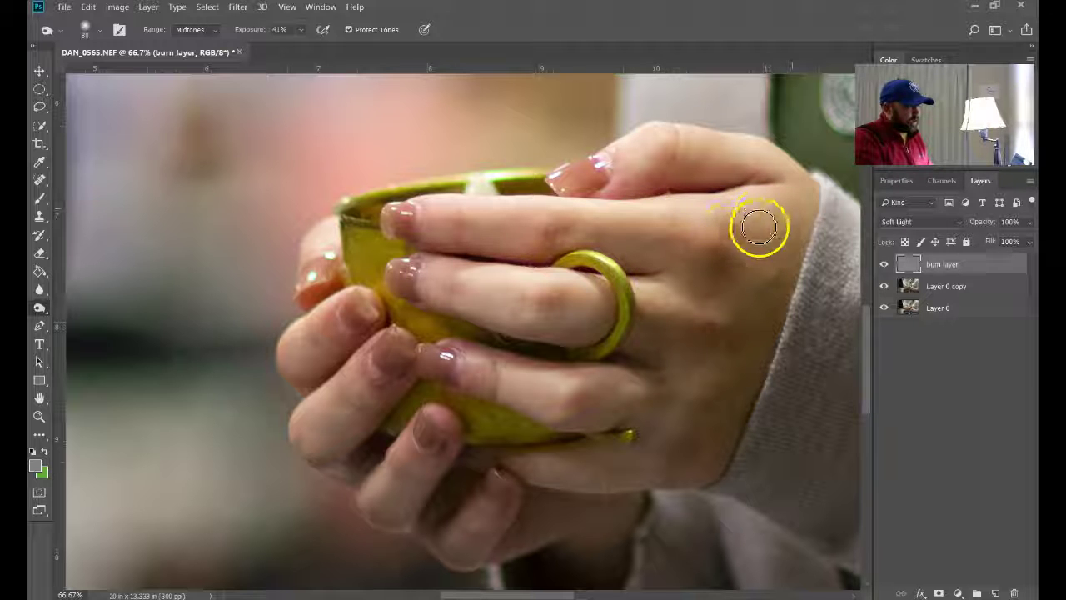
drag(651, 176, 722, 174)
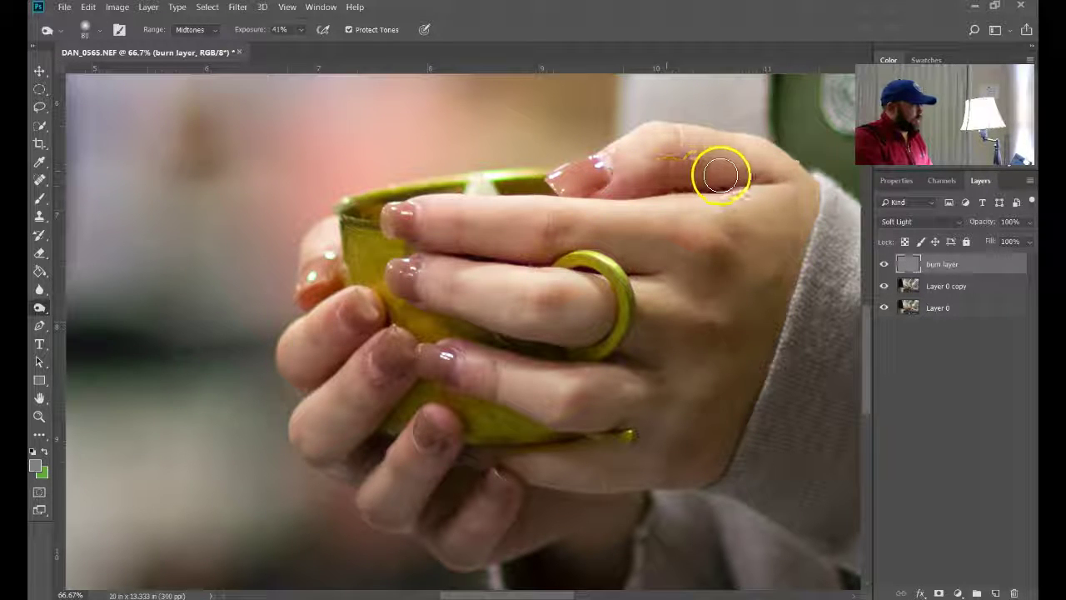
mouse_move(350, 274)
mouse_down()
mouse_move(310, 249)
mouse_move(326, 223)
mouse_move(299, 363)
mouse_move(342, 341)
mouse_move(301, 374)
mouse_move(305, 439)
mouse_move(365, 404)
mouse_move(304, 457)
mouse_move(476, 464)
mouse_up()
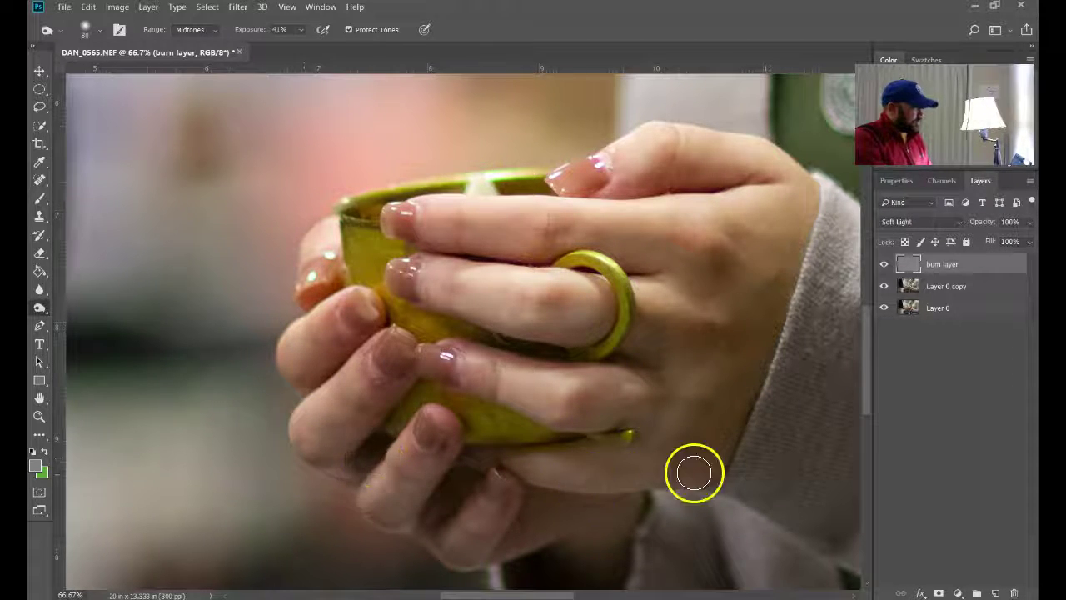
Zoom out to see the whole scene, then zoom in close on the cardigan sleeve
key(z)
alt+click(694, 473)
alt+click(695, 473)
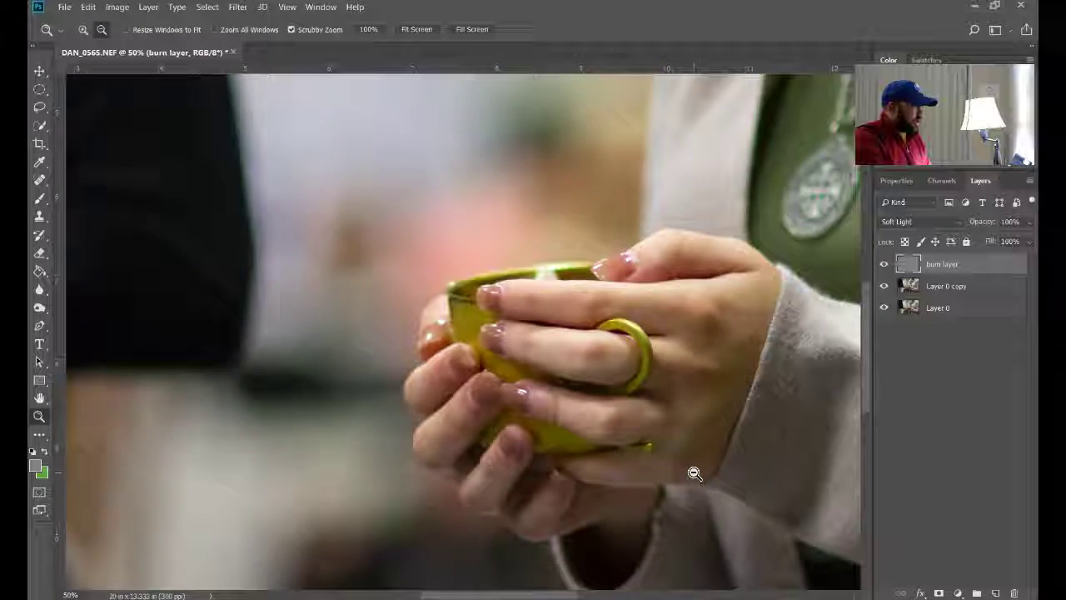
alt+click(695, 473)
alt+click(694, 473)
alt+click(694, 473)
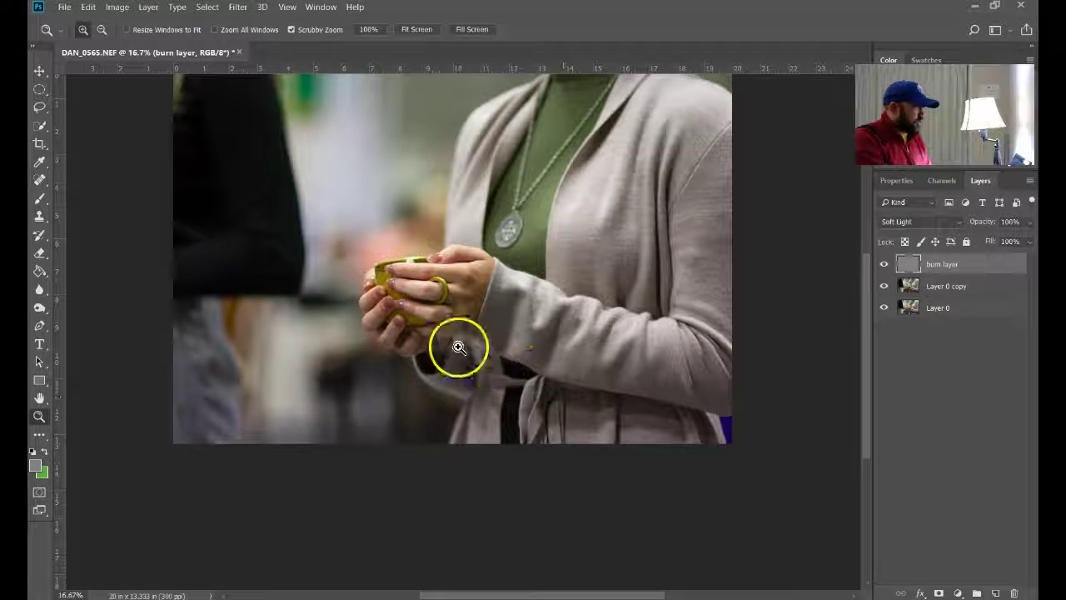
click(526, 330)
click(526, 329)
click(525, 328)
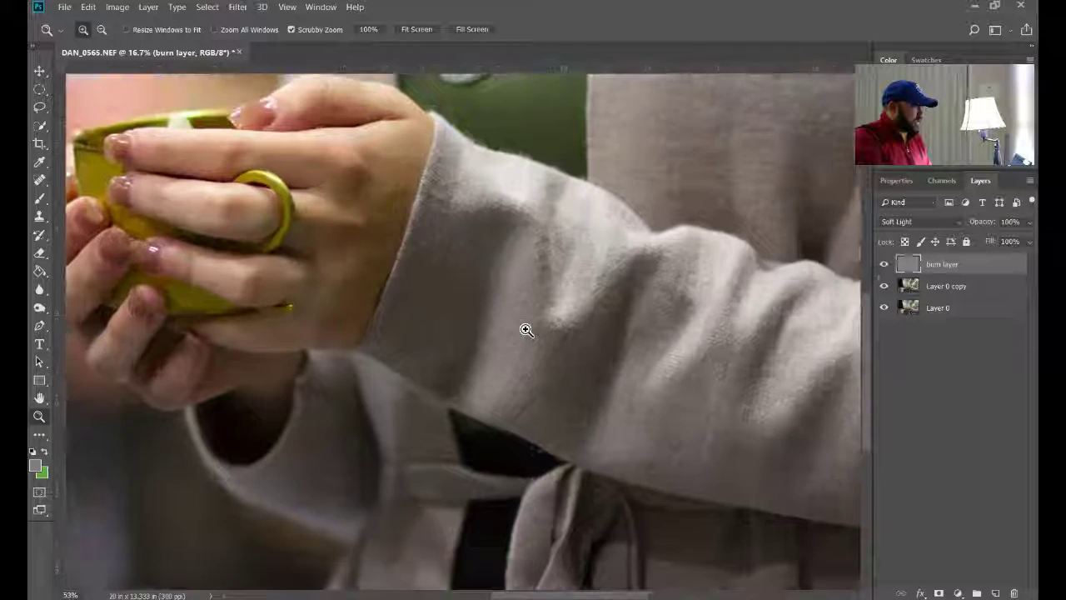
click(525, 328)
Use the Burn Tool to paint darker shadow bands along the sleeve folds
key(b)
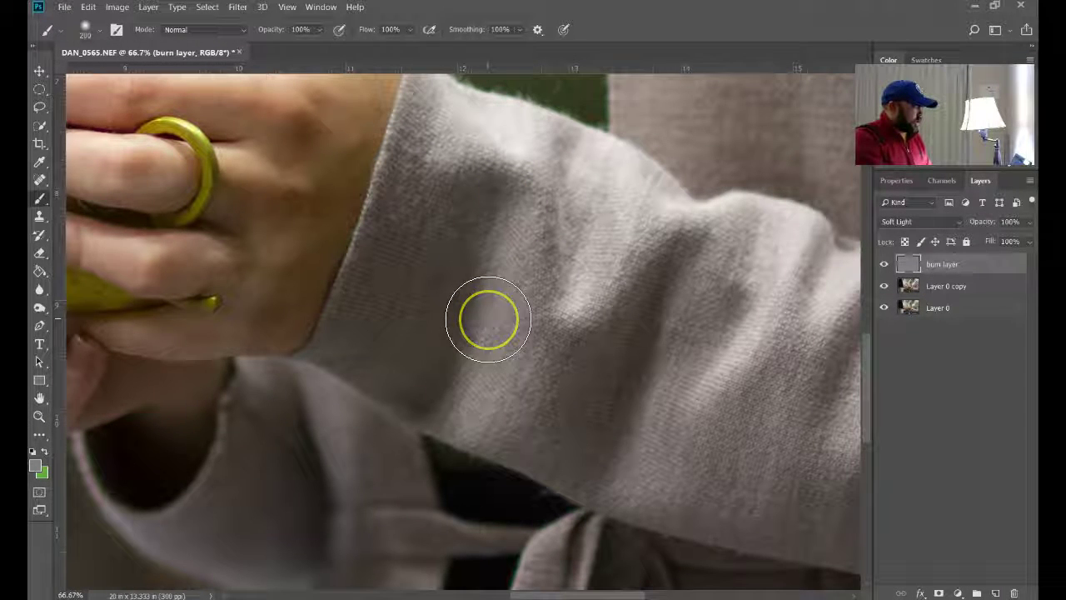
mouse_move(178, 309)
mouse_down()
mouse_move(75, 313)
mouse_move(64, 303)
mouse_move(107, 273)
mouse_move(104, 296)
mouse_move(71, 285)
mouse_up()
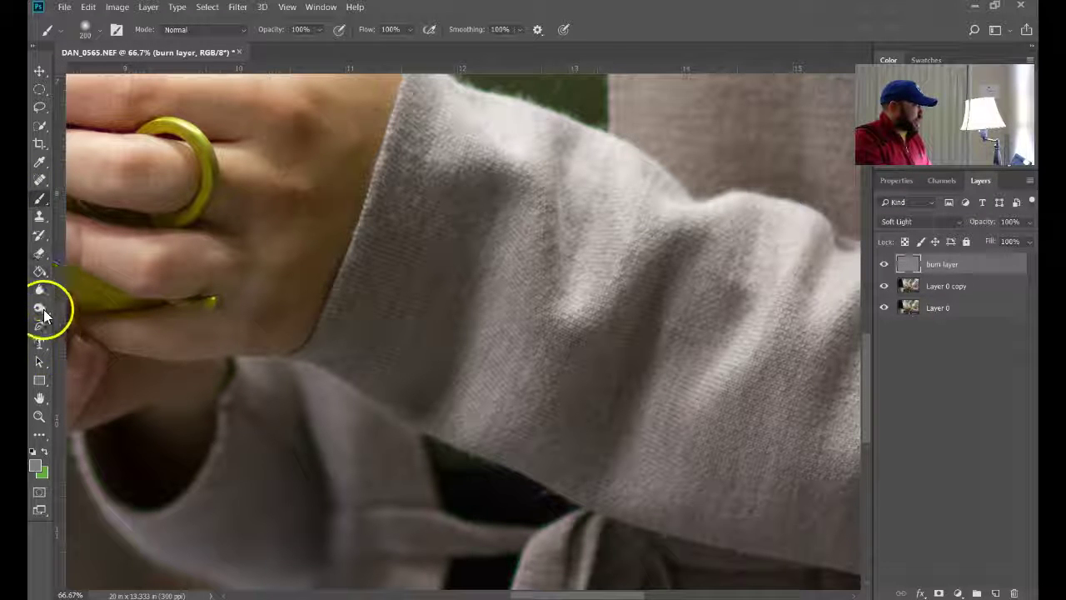
click(42, 293)
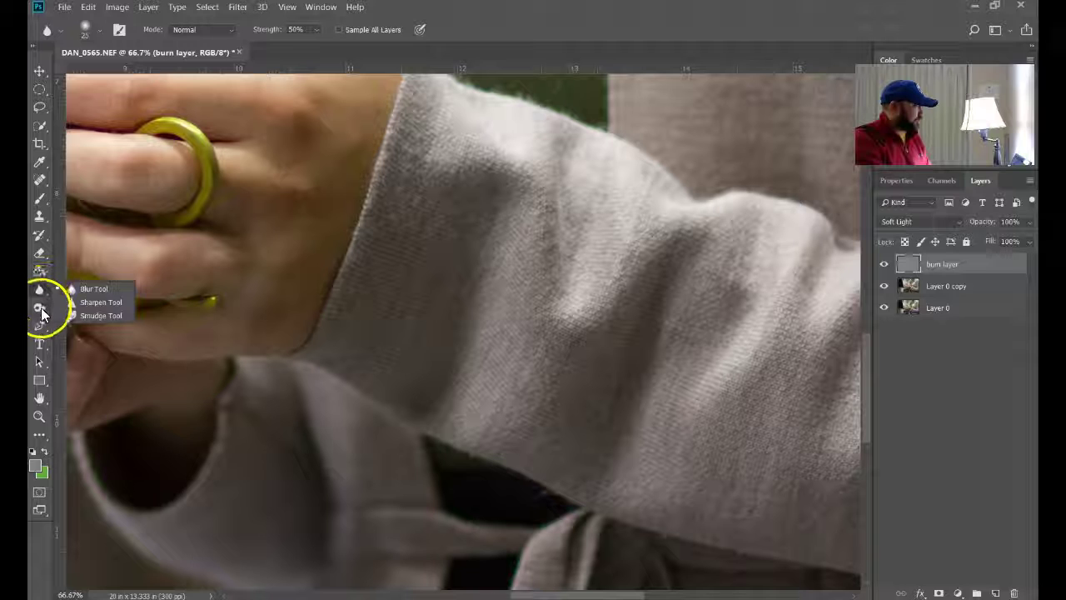
click(40, 309)
click(47, 315)
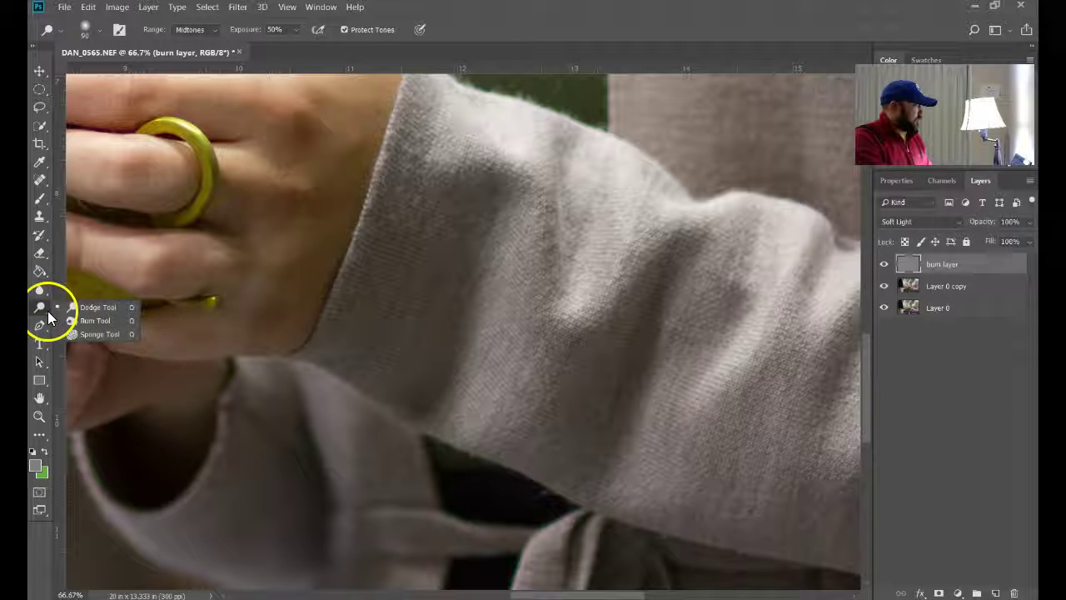
click(101, 321)
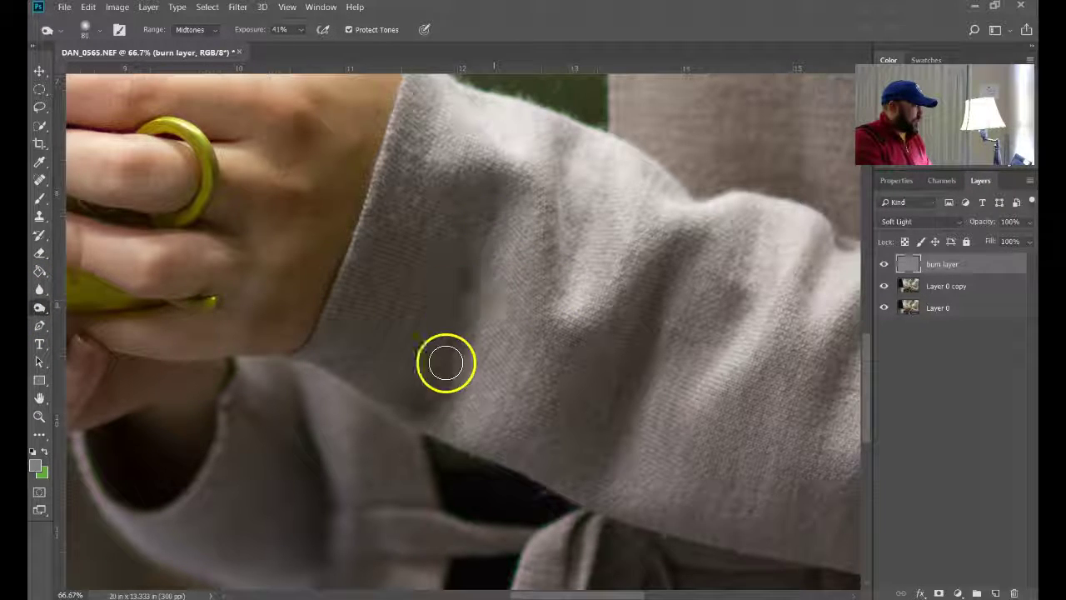
mouse_move(483, 236)
mouse_down()
mouse_move(428, 393)
mouse_move(435, 292)
mouse_move(495, 188)
mouse_move(462, 292)
mouse_move(510, 190)
mouse_move(473, 373)
mouse_move(625, 426)
mouse_move(593, 456)
mouse_move(650, 266)
mouse_move(606, 457)
mouse_move(641, 301)
mouse_move(685, 248)
mouse_move(601, 466)
mouse_move(694, 471)
mouse_move(820, 375)
mouse_move(824, 387)
mouse_move(857, 313)
mouse_move(829, 403)
mouse_move(842, 325)
mouse_move(722, 320)
mouse_move(740, 291)
mouse_move(697, 400)
mouse_move(722, 280)
mouse_move(750, 233)
mouse_move(729, 312)
mouse_move(757, 235)
mouse_move(711, 354)
mouse_move(599, 262)
mouse_move(567, 287)
mouse_move(563, 208)
mouse_move(559, 218)
mouse_move(573, 215)
mouse_move(580, 135)
mouse_move(568, 289)
mouse_move(559, 135)
mouse_up()
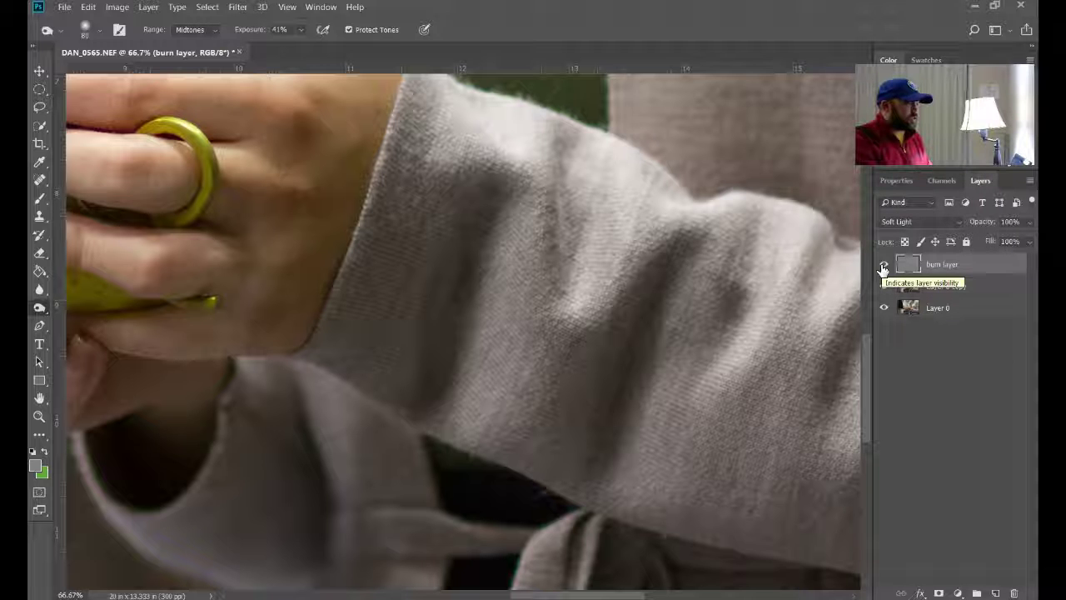
click(883, 266)
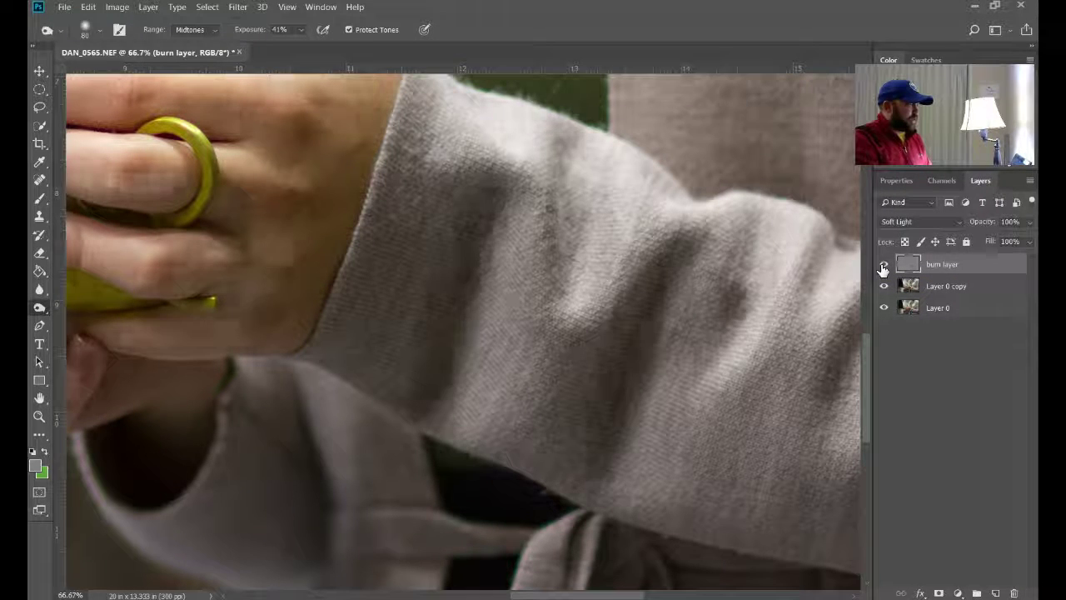
click(882, 265)
click(883, 266)
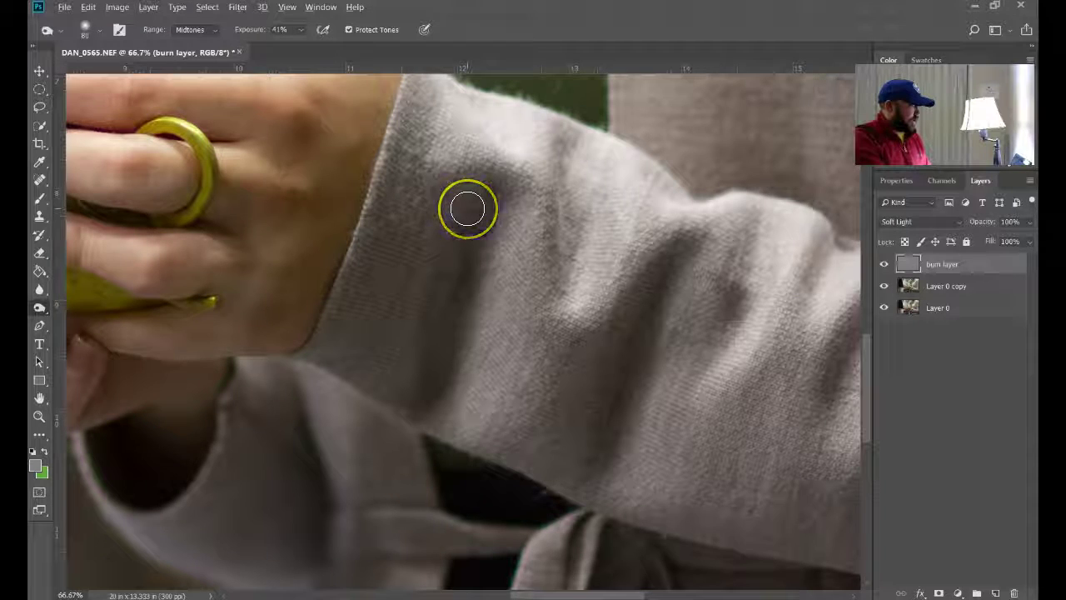
key(z)
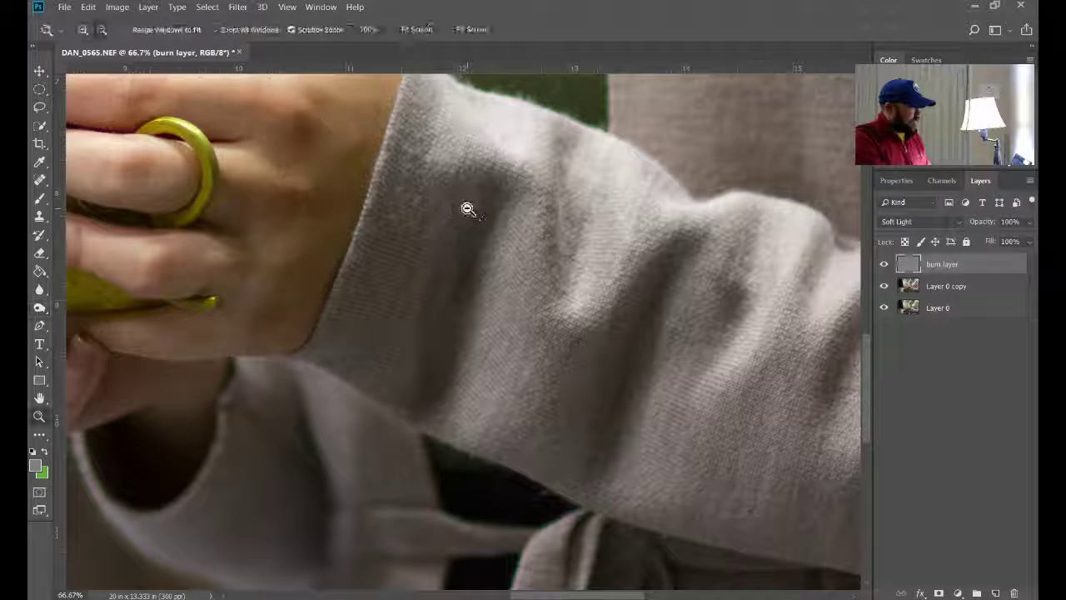
alt+click(467, 209)
alt+click(467, 209)
alt+click(467, 209)
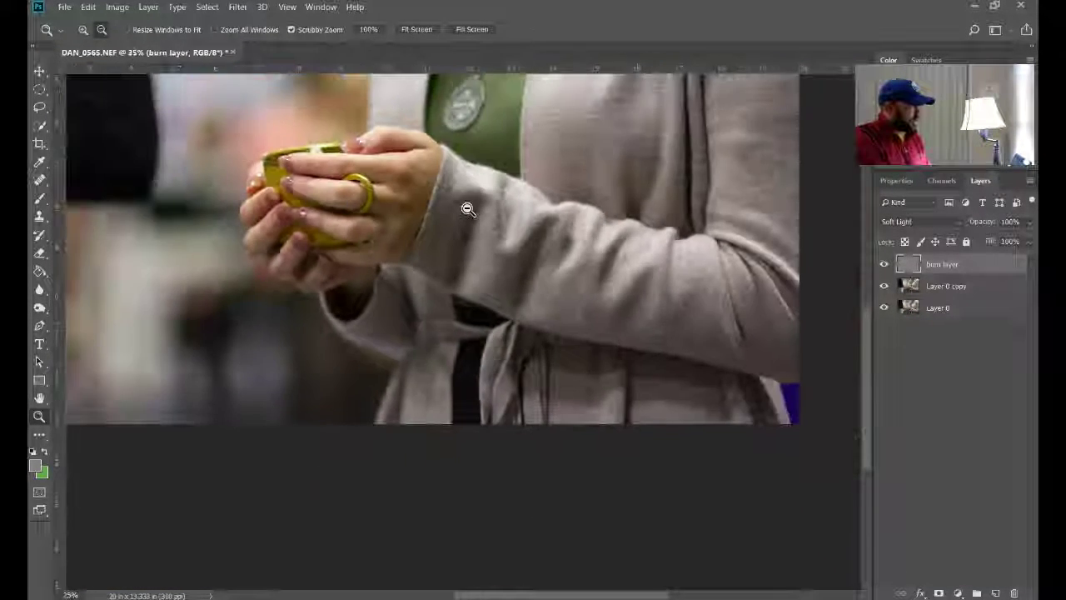
click(883, 265)
click(883, 265)
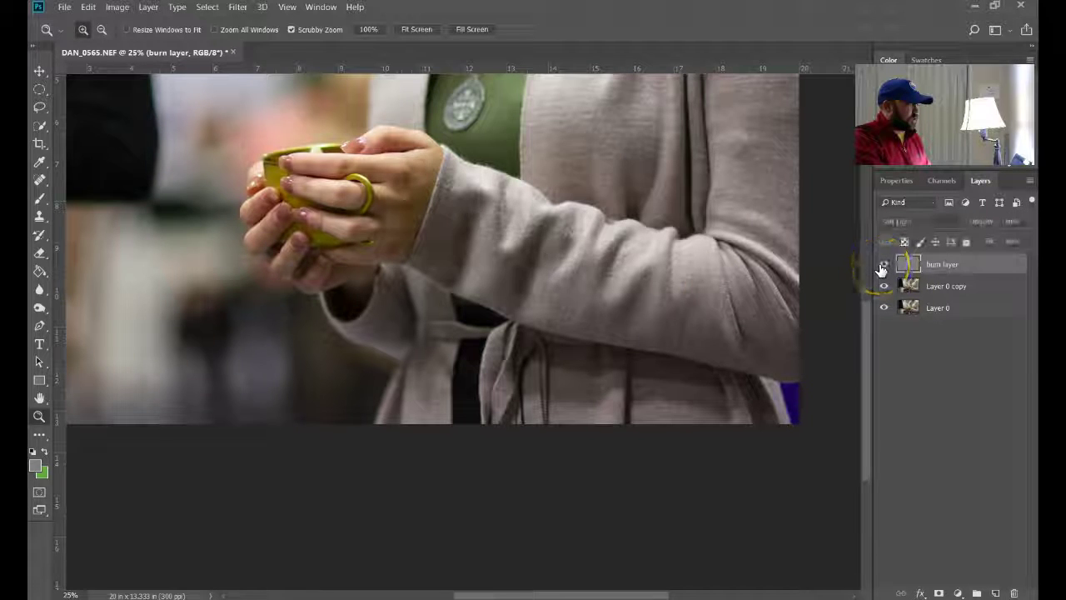
click(883, 266)
click(883, 266)
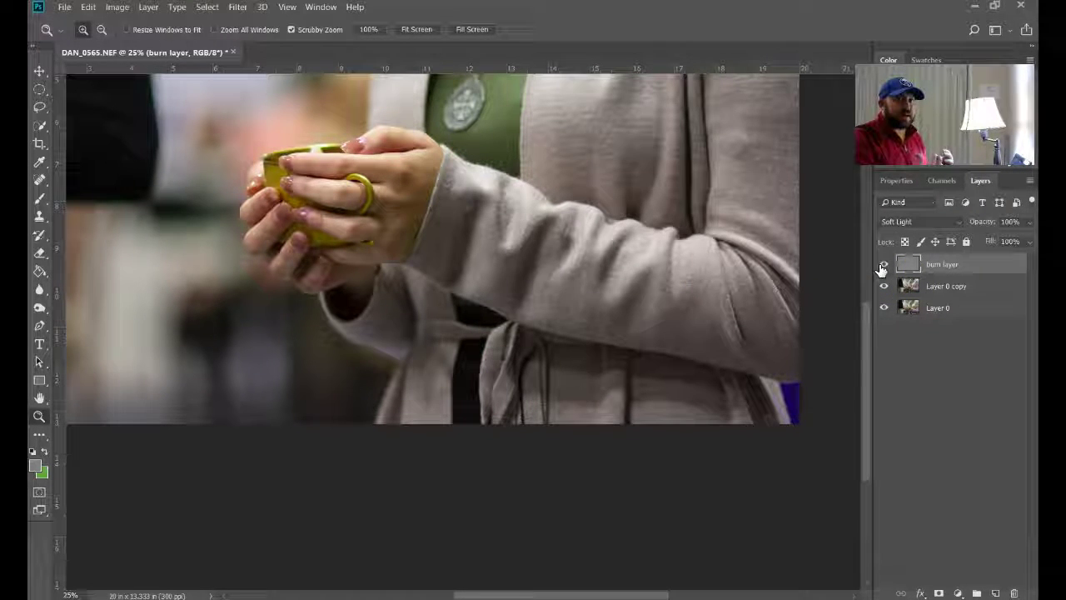
click(543, 302)
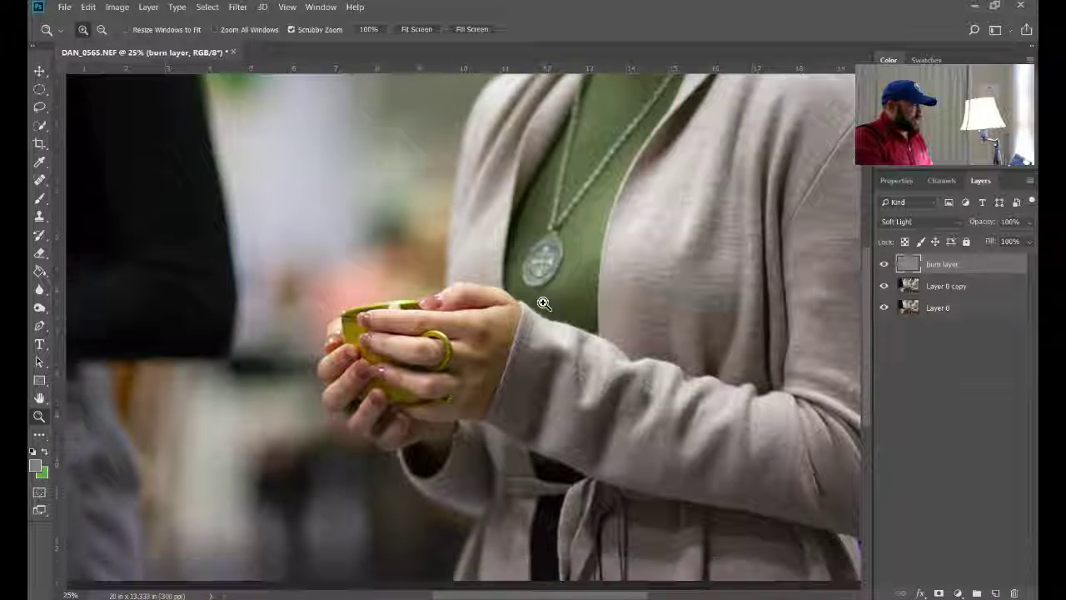
click(888, 264)
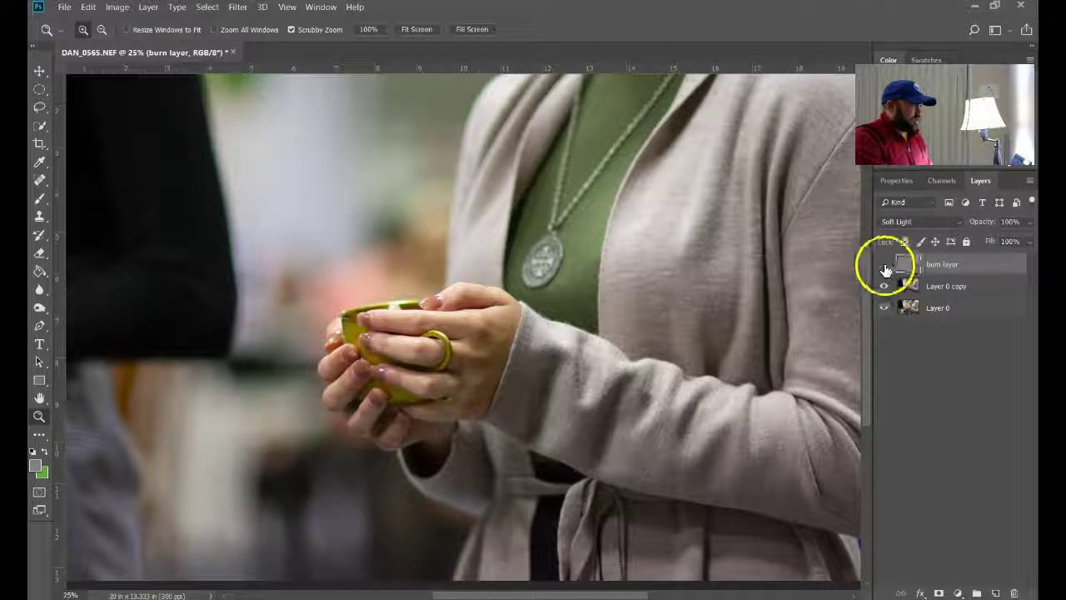
click(884, 264)
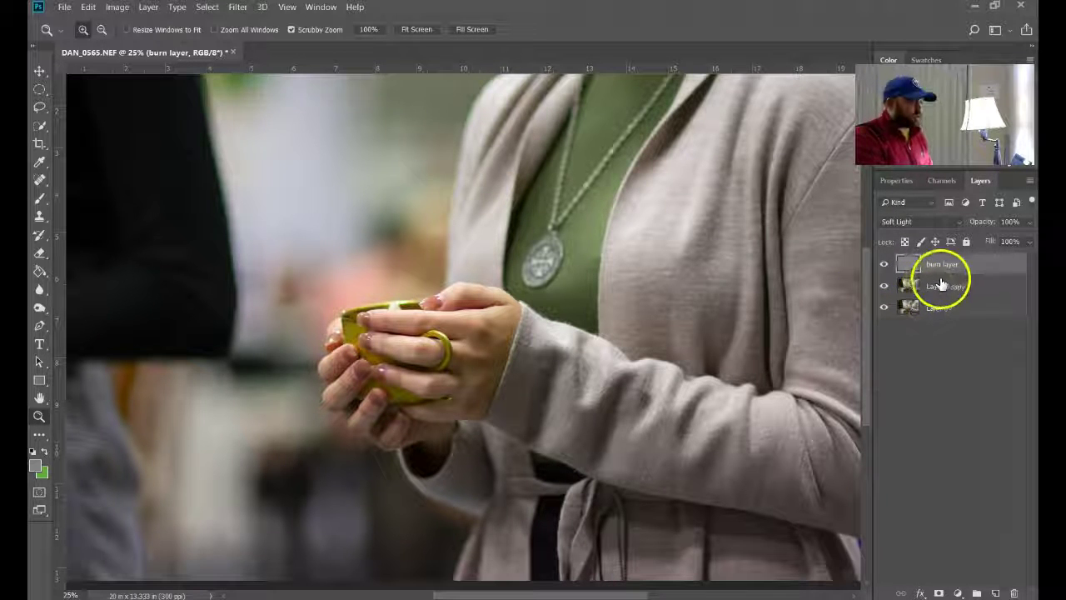
Delete the burn layer, leaving Layer 0 copy above Layer 0
key(Delete)
key(o)
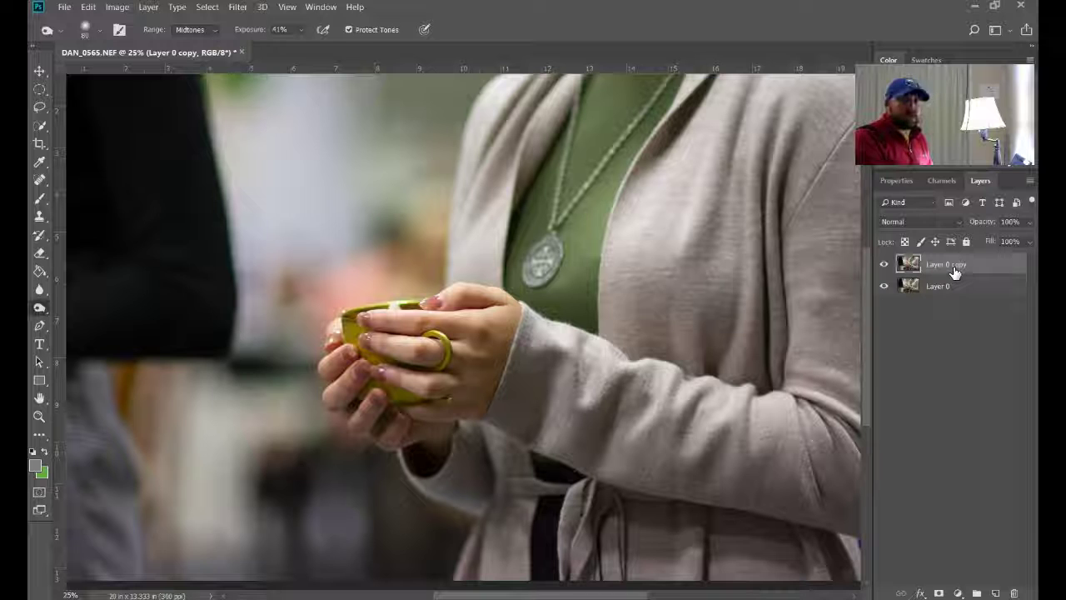
click(497, 318)
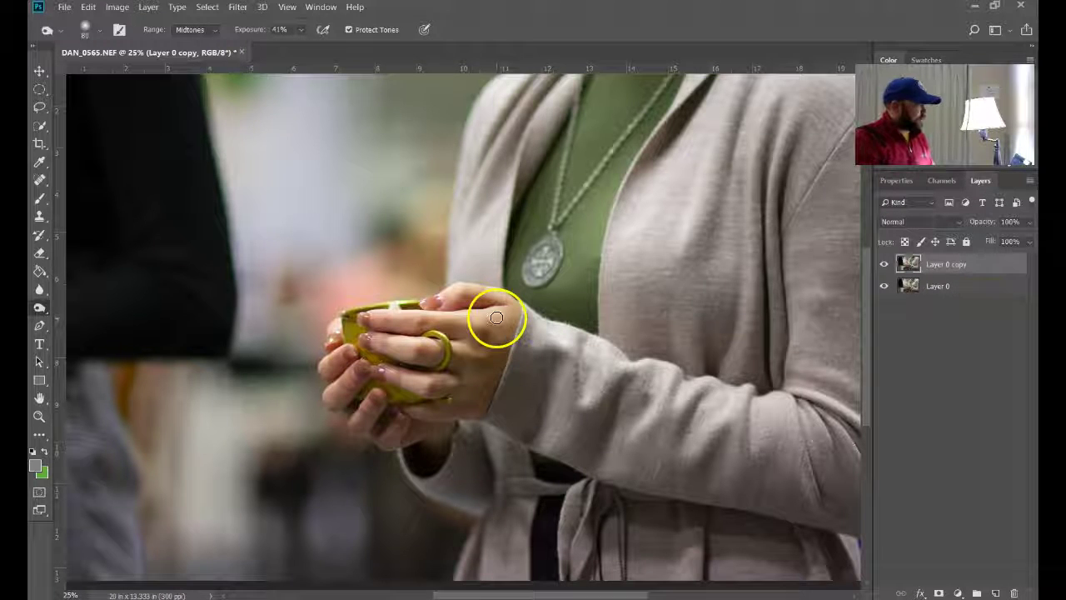